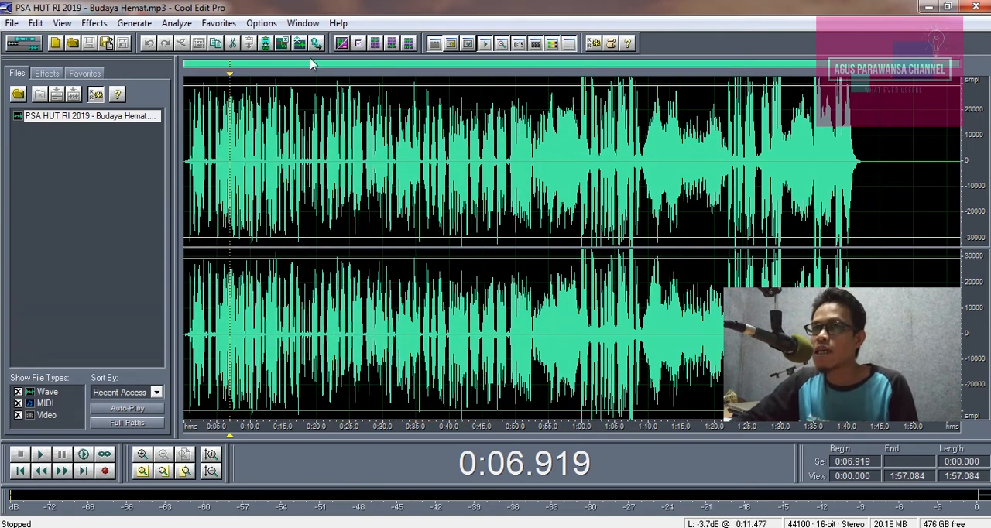
Step: Look at the multitrack view, then return to the waveform edit view of the recording
left_click(24, 42)
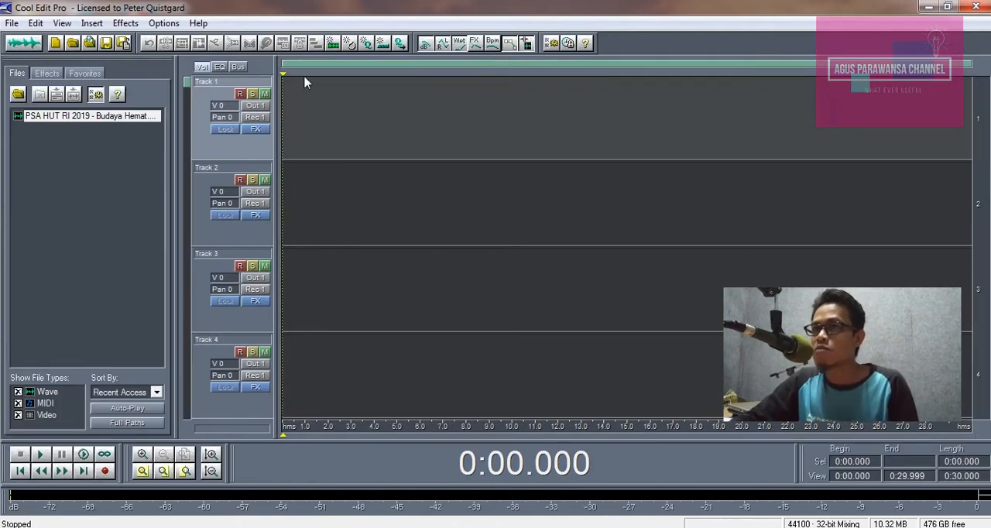
left_click(34, 45)
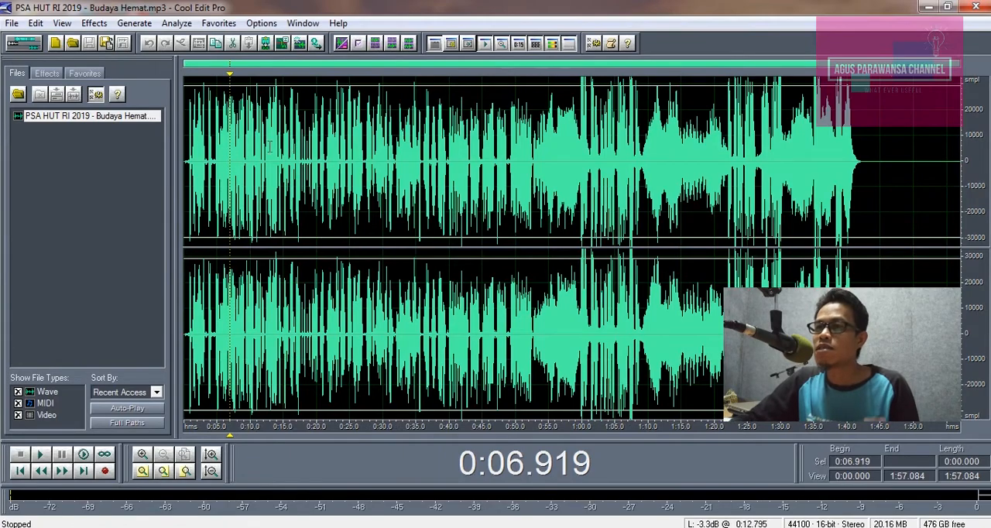
left_click(237, 155)
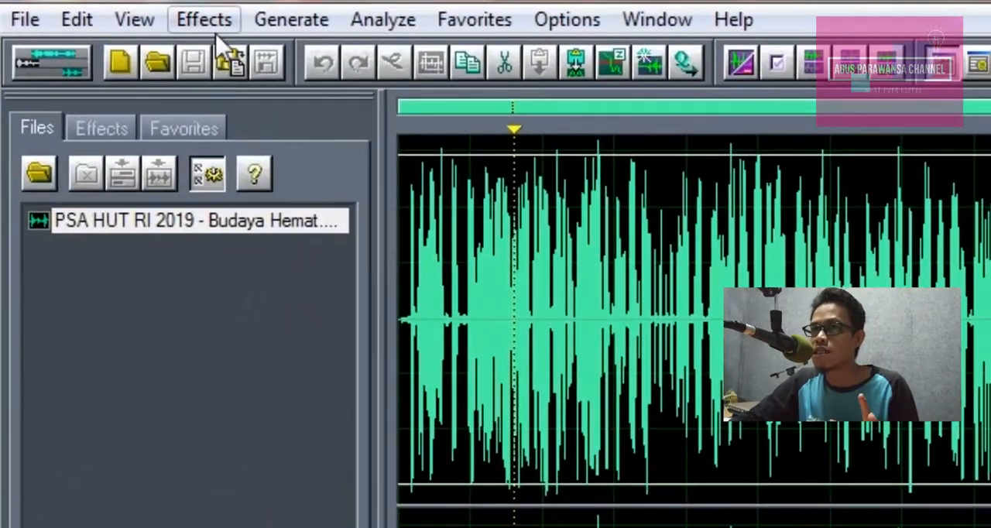
Step: Open the Graphic Equalizer filter, browse its presets and close it without applying anything
left_click(219, 30)
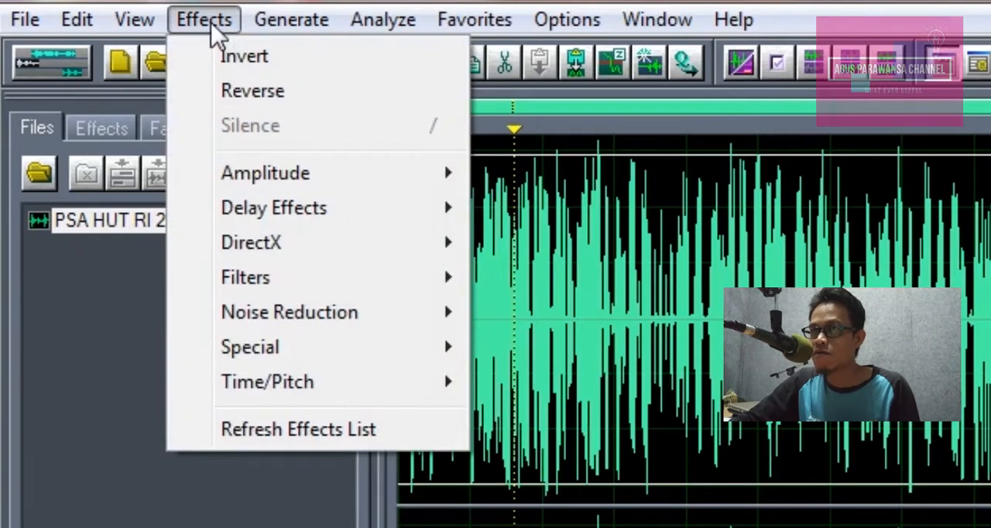
mouse_move(258, 283)
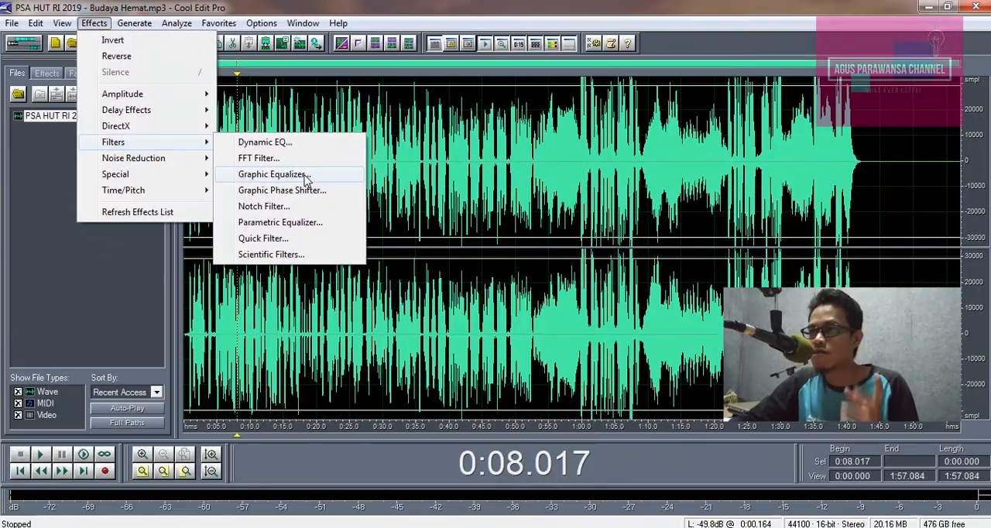
left_click(660, 349)
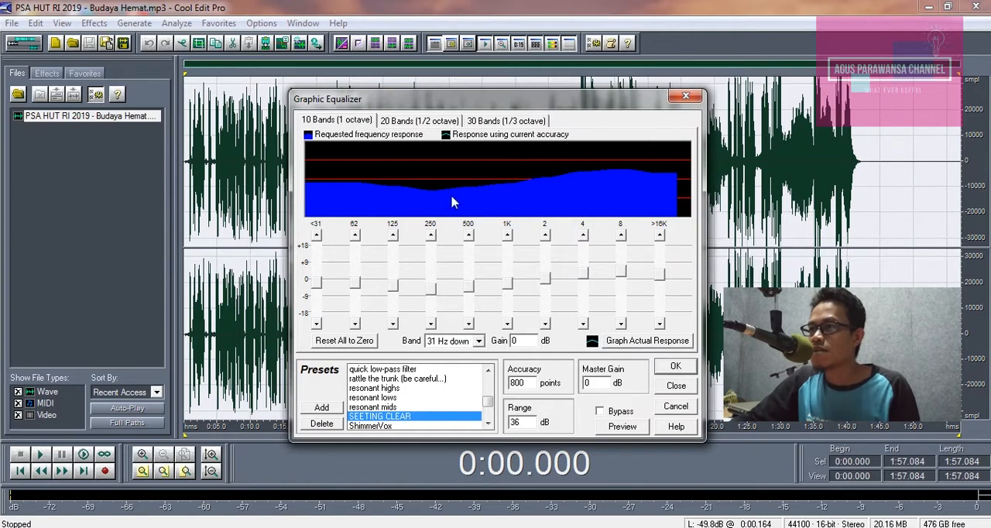
scroll(477, 410, "down", 3)
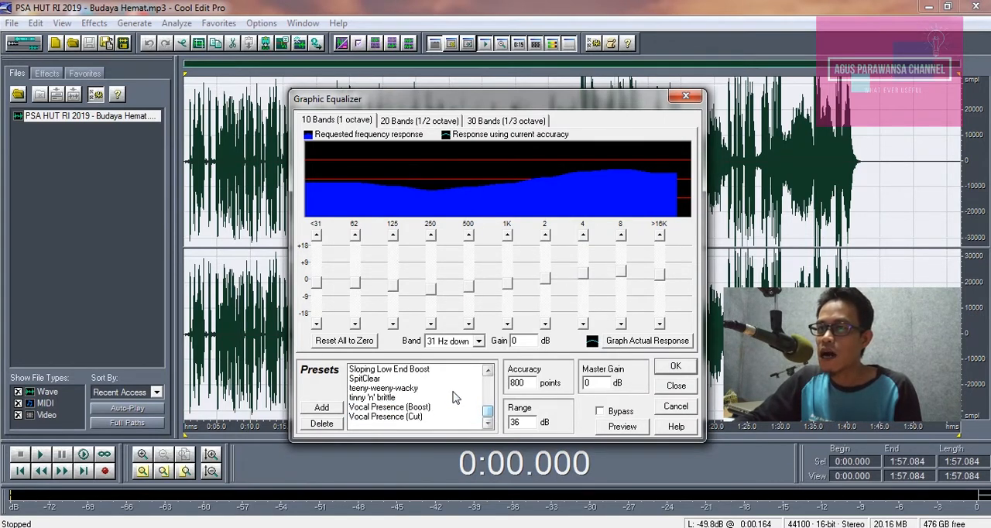
left_click(686, 97)
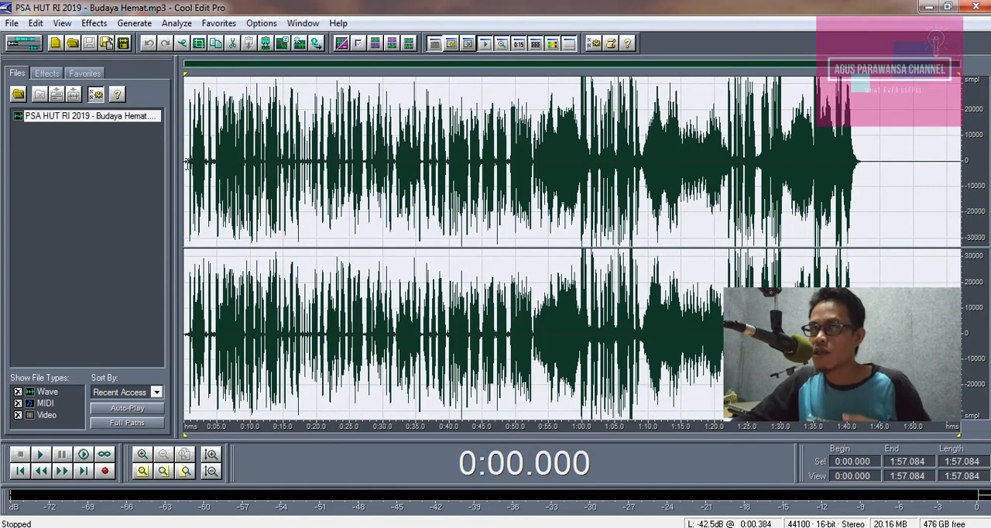
Step: Play the recording from its very beginning and stop after listening to the opening
left_click(188, 163)
left_click(186, 169)
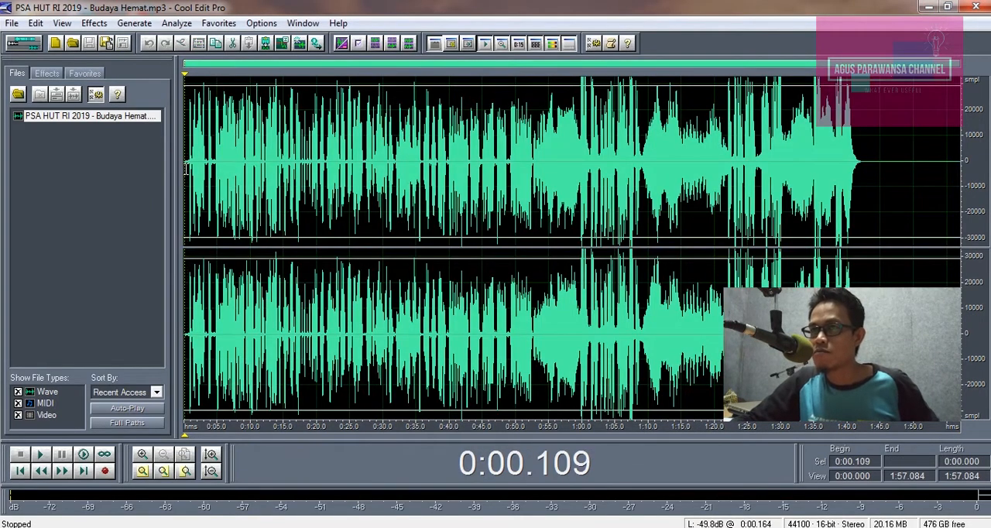
key("space")
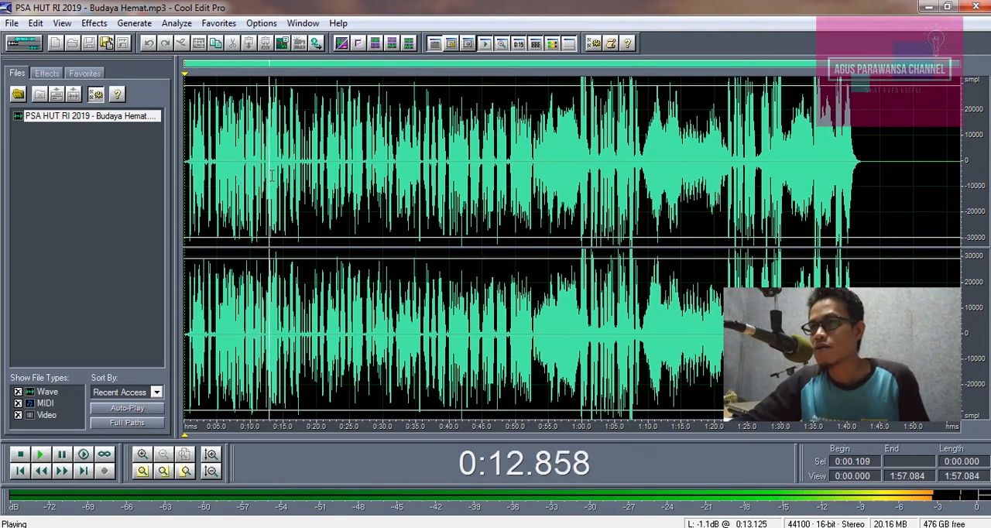
key("space")
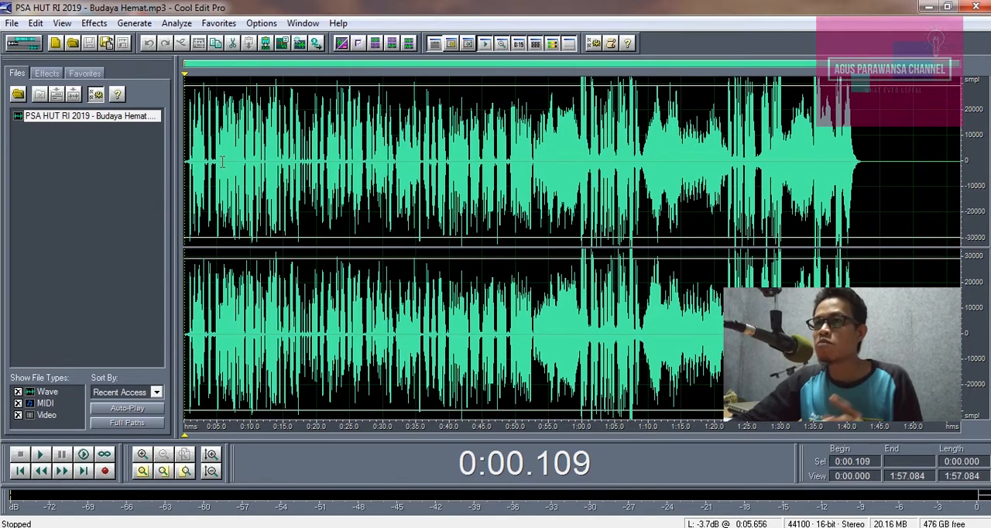
left_click_drag(185, 160, 960, 166)
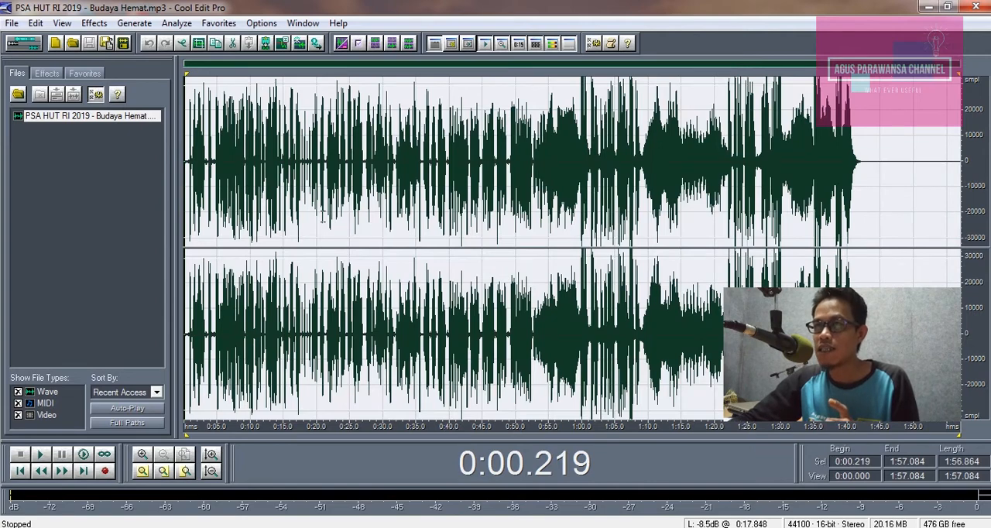
left_click(309, 174)
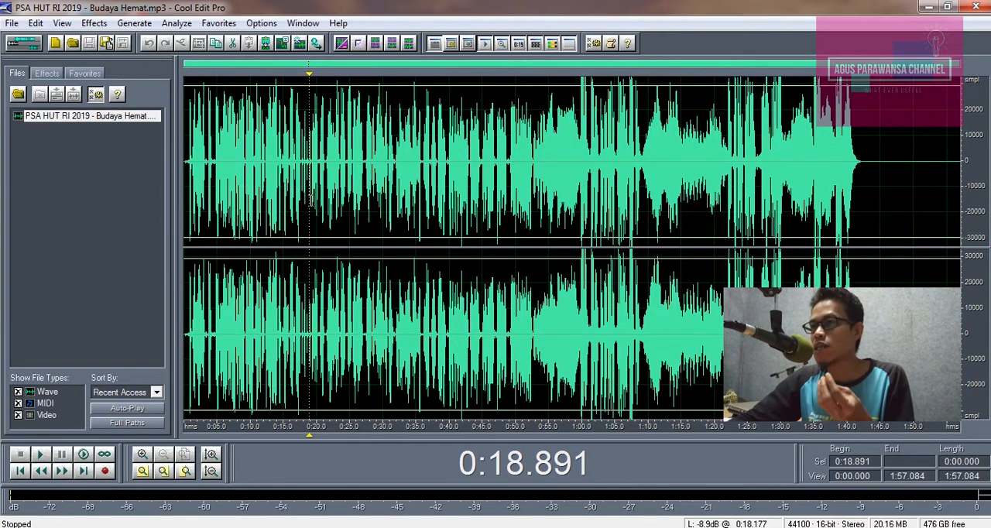
left_click(271, 172)
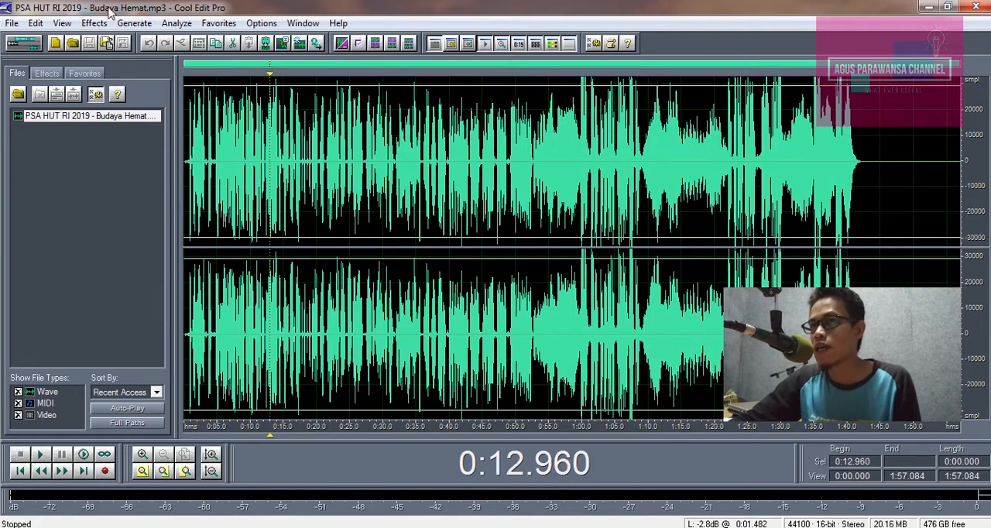
Step: Play a short passage of the recording from about 0:13.7 and stop playback
left_click(274, 163)
key("space")
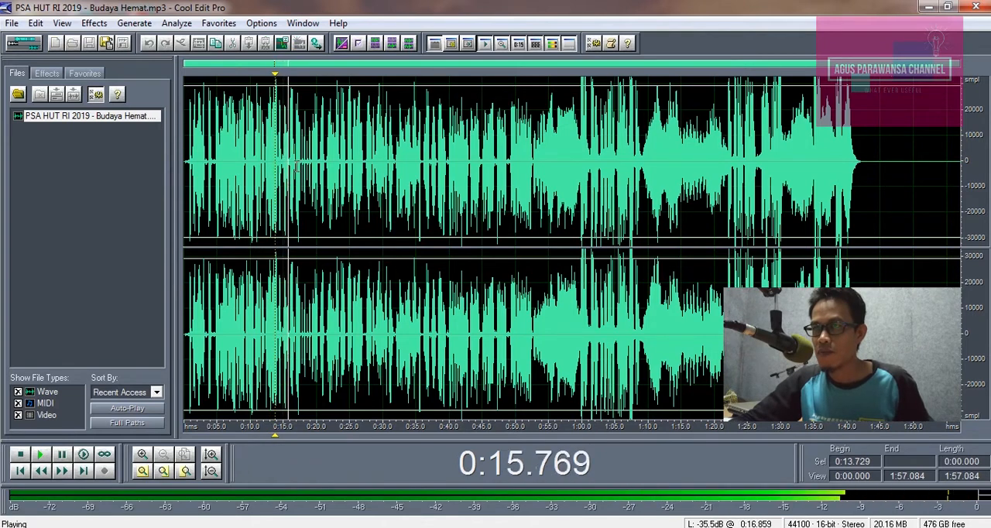
key("space")
Step: Open the Graphic Equalizer for the whole recording and try its 20 Band Classic V and 30 Band Classic V presets
left_click(96, 25)
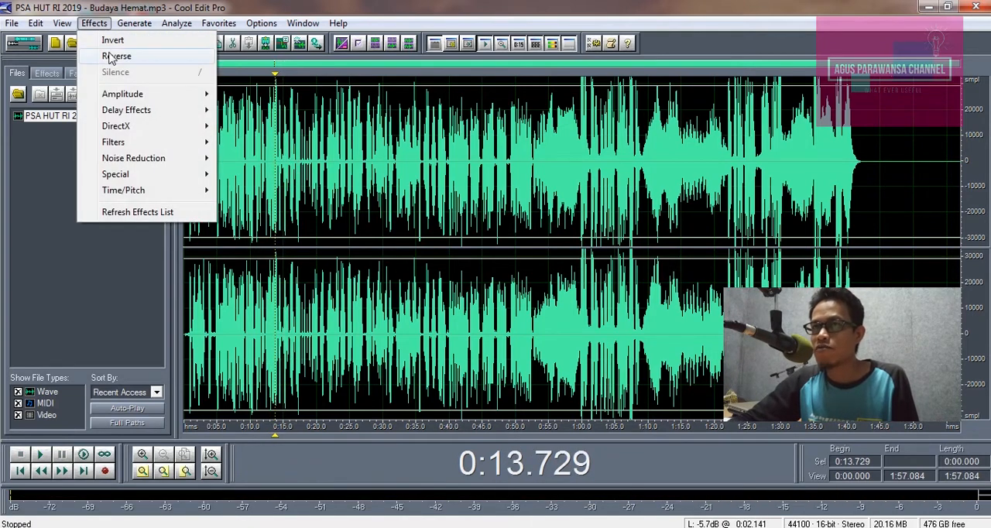
mouse_move(117, 147)
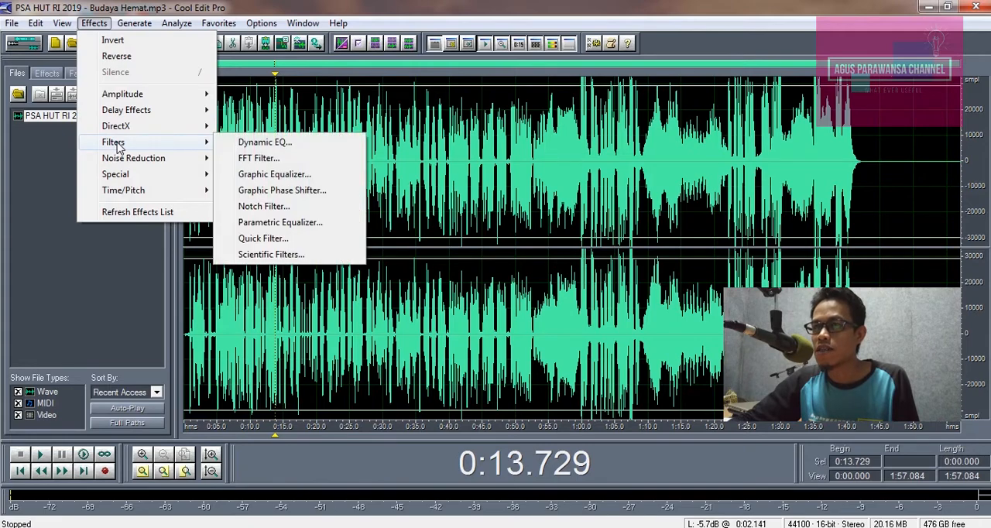
left_click(274, 174)
left_click_drag(489, 418, 490, 385)
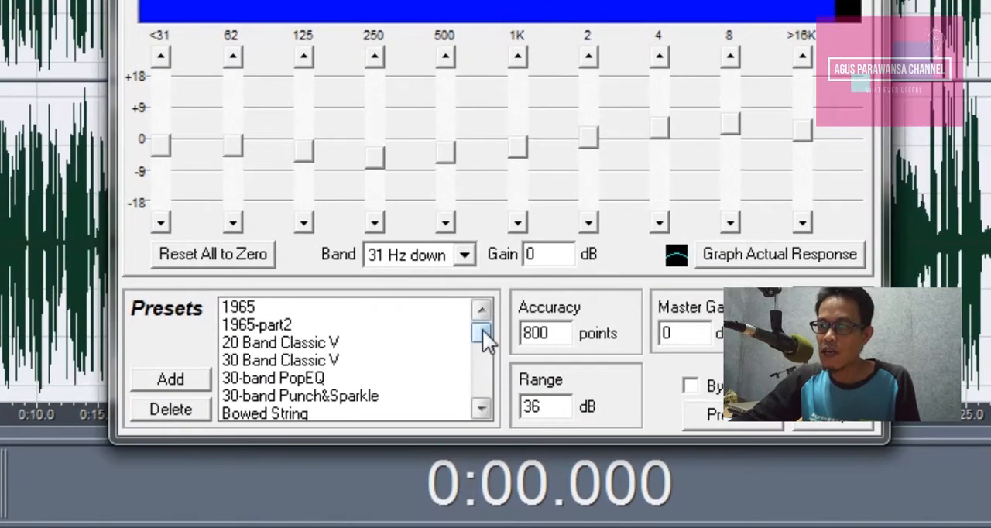
mouse_move(482, 329)
left_mouse_down()
mouse_move(479, 381)
mouse_move(482, 332)
left_mouse_up()
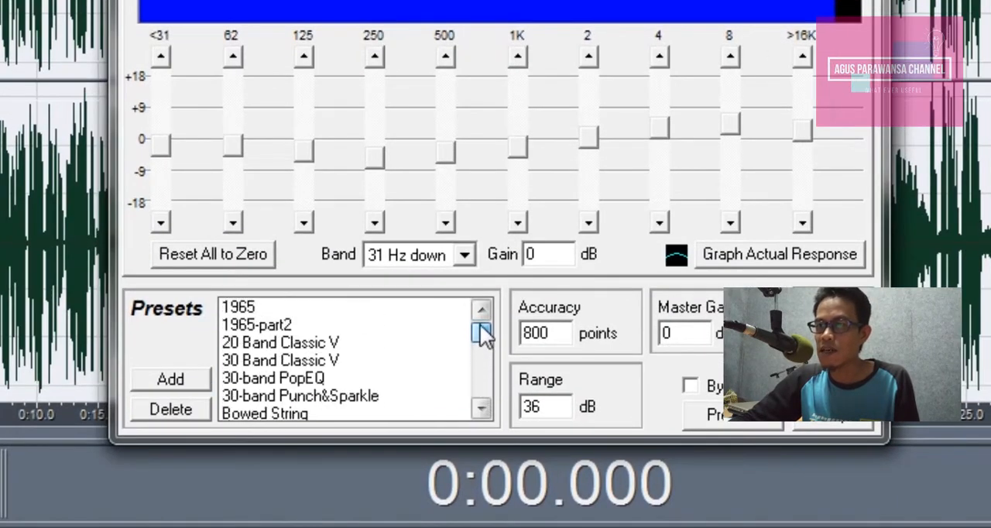
left_click(308, 340)
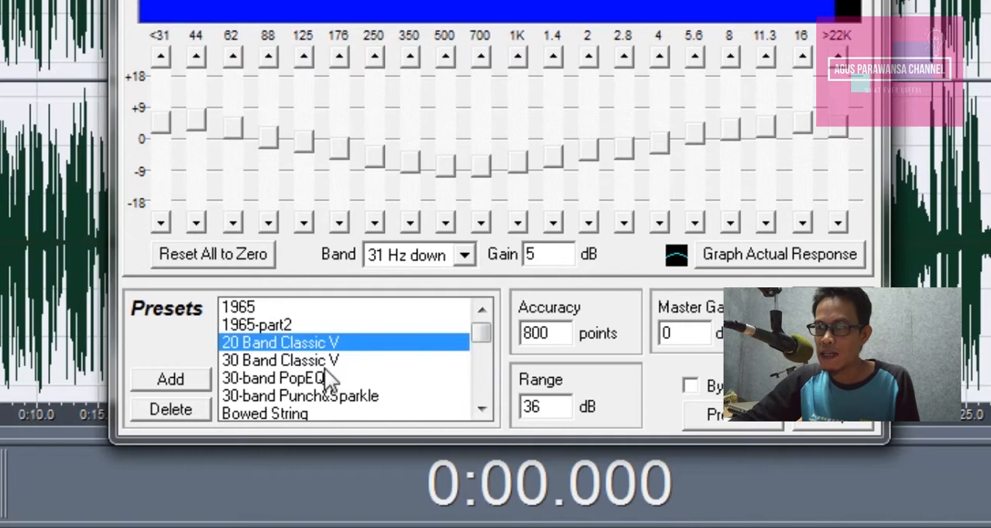
left_click(248, 362)
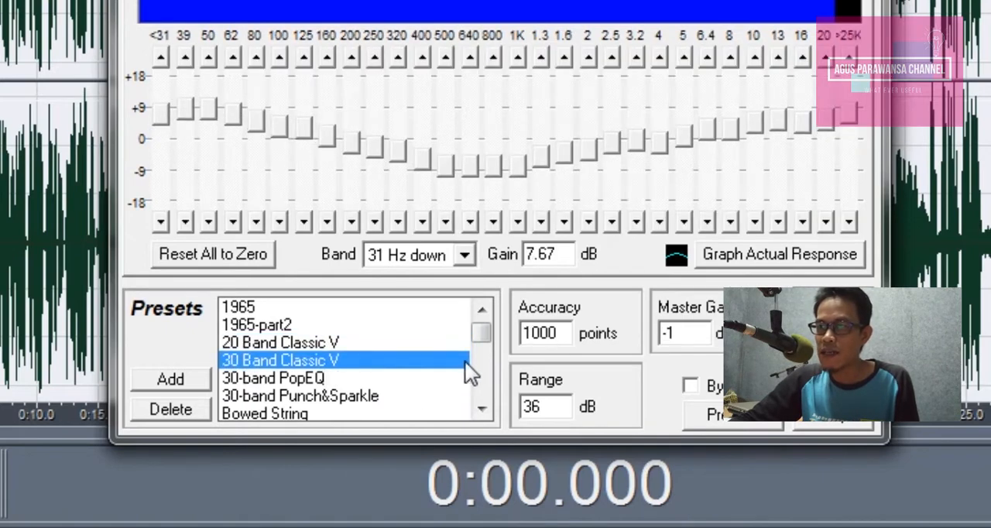
Step: Choose the Simple Mid Boost preset, preview it and apply the equalizer to the whole recording
left_click_drag(481, 335, 493, 383)
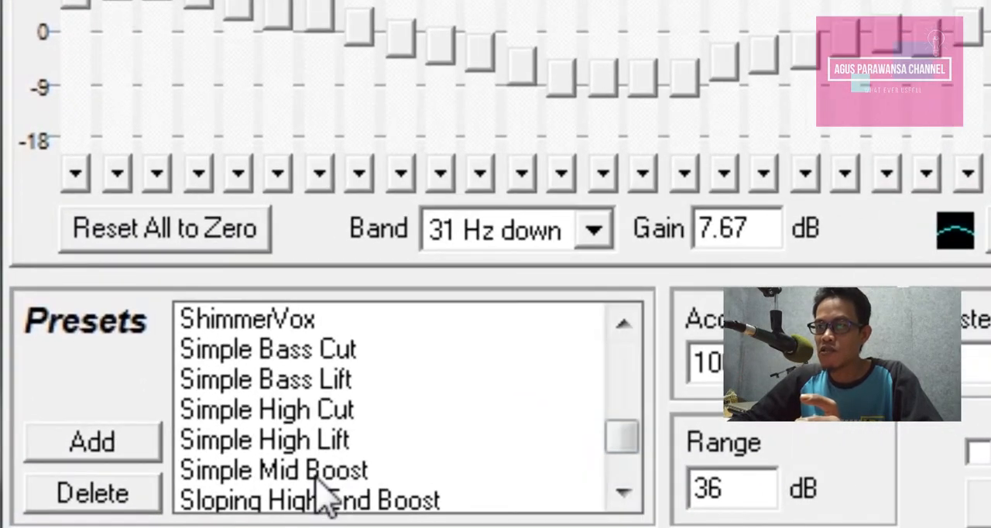
left_click(318, 474)
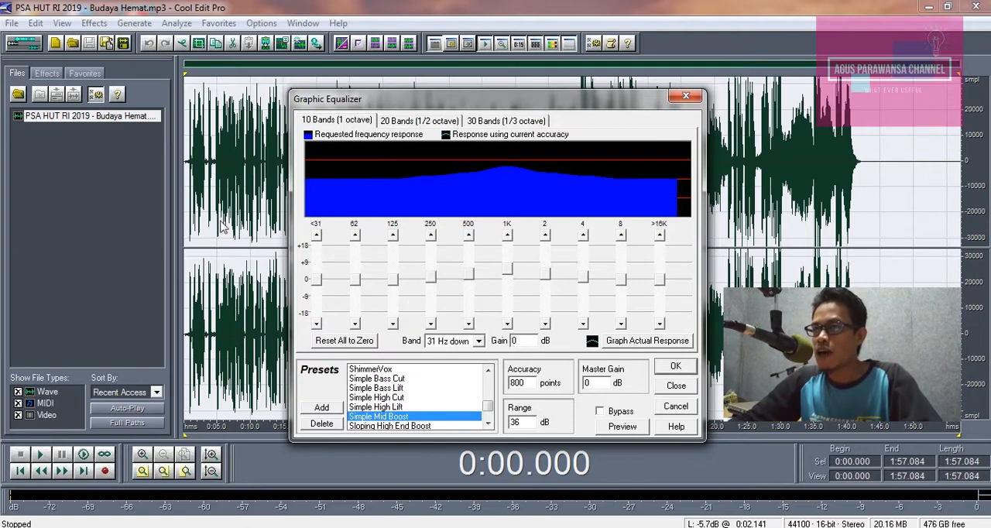
left_click(623, 426)
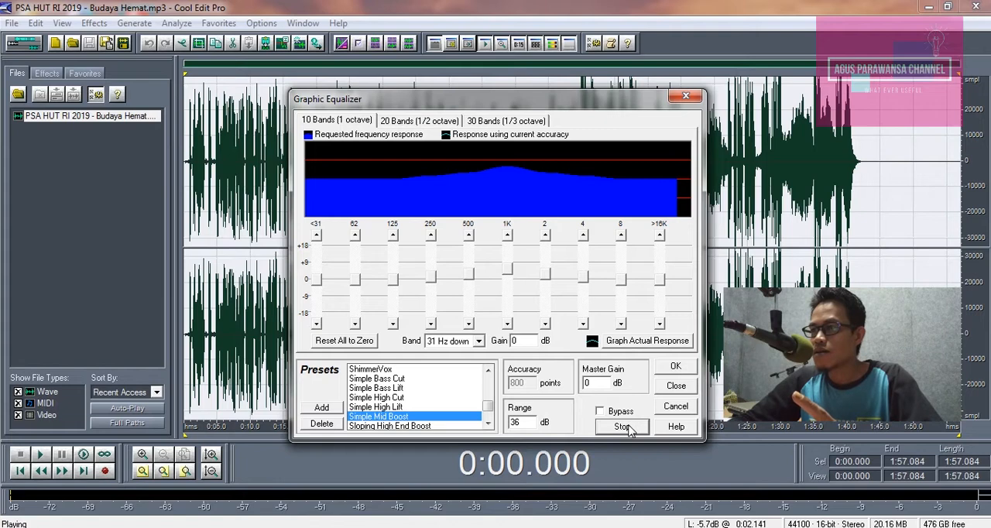
left_click(622, 426)
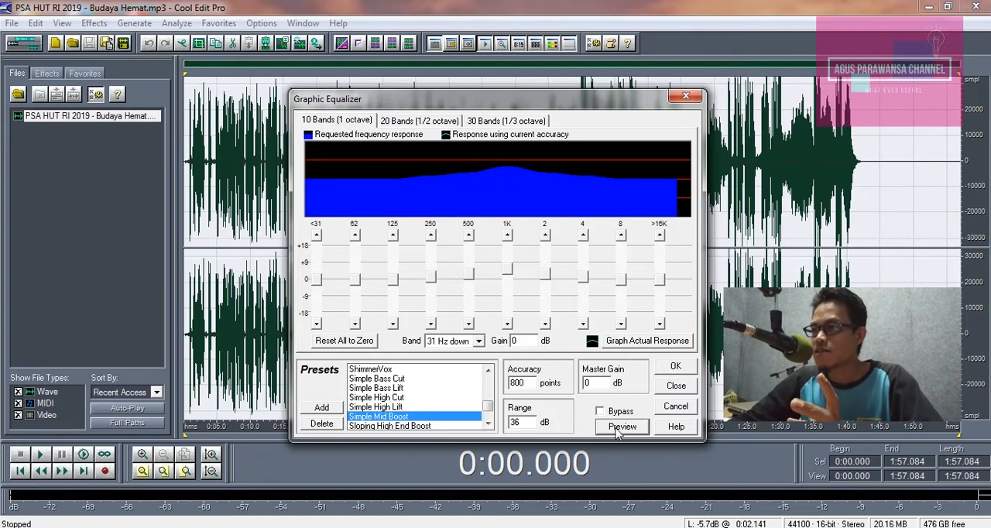
left_click(678, 369)
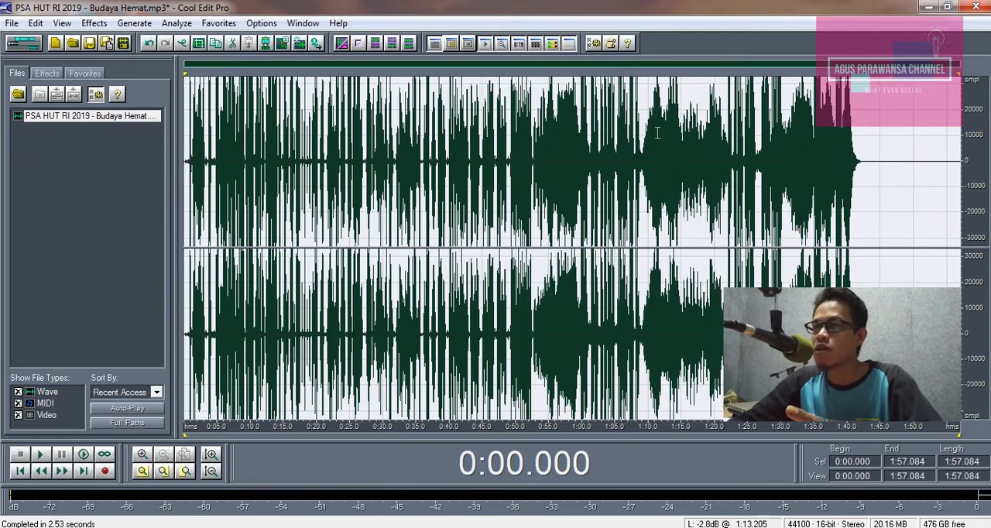
Step: Undo the equalizer effect and play the original audio from about 0:12.4 for comparison
left_click(148, 44)
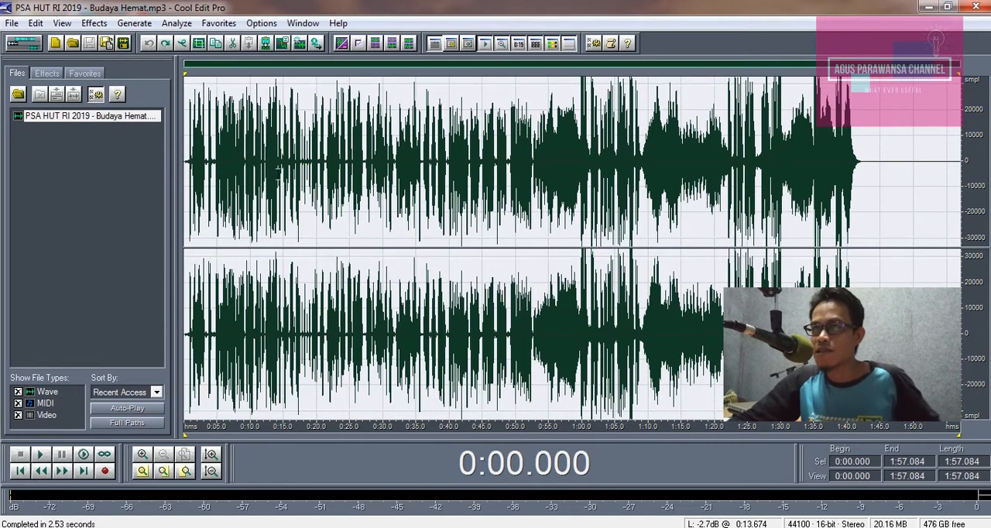
left_click(266, 165)
key("space")
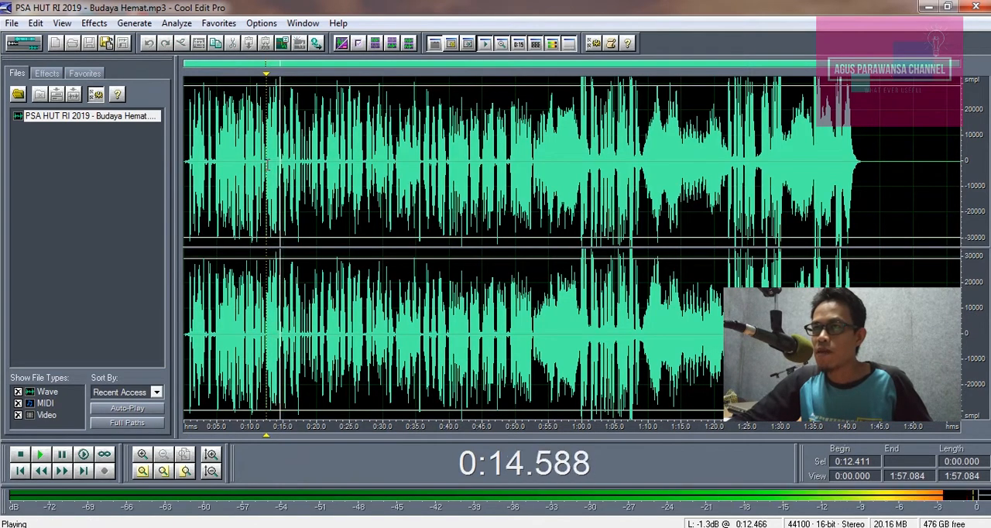
key("space")
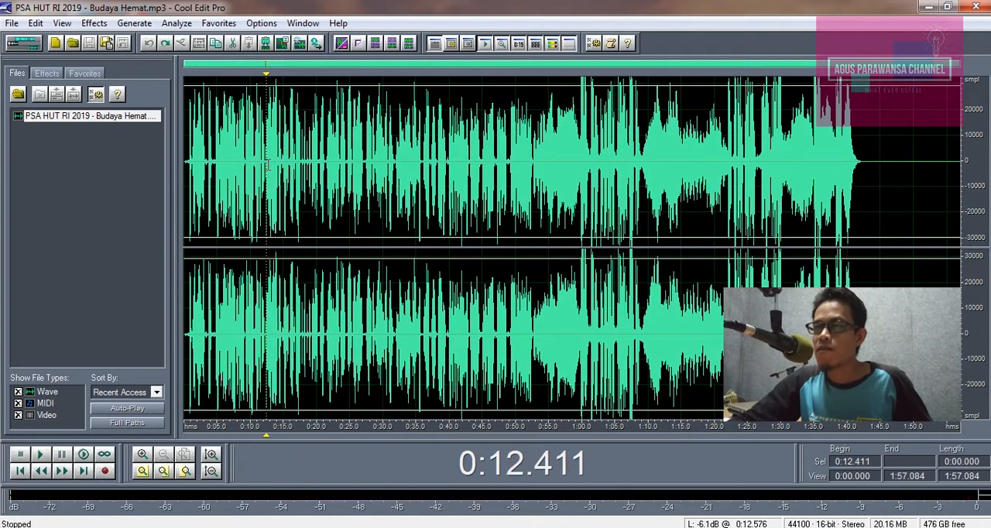
Step: Redo the equalizer effect and play the equalized audio from about 0:12.1, stopping after a short listen
left_click(166, 44)
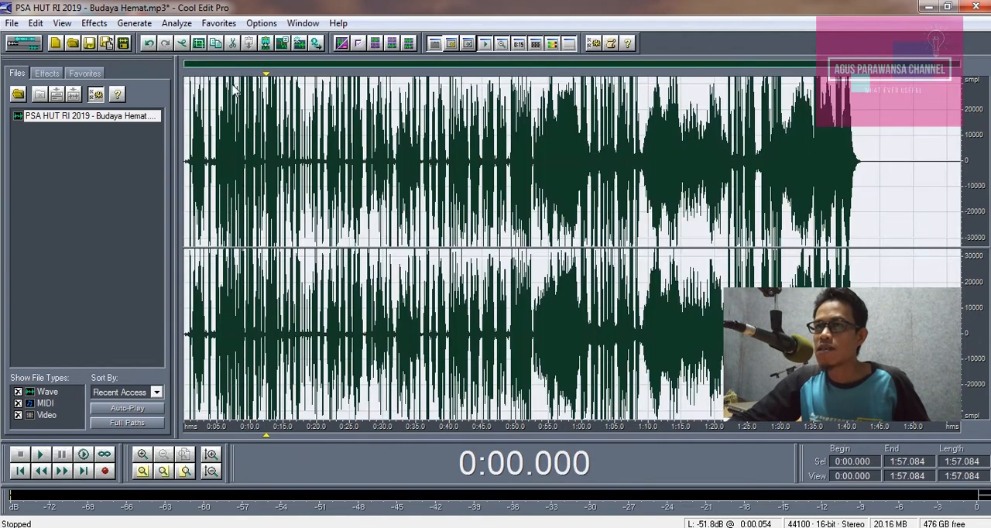
left_click(264, 153)
key("space")
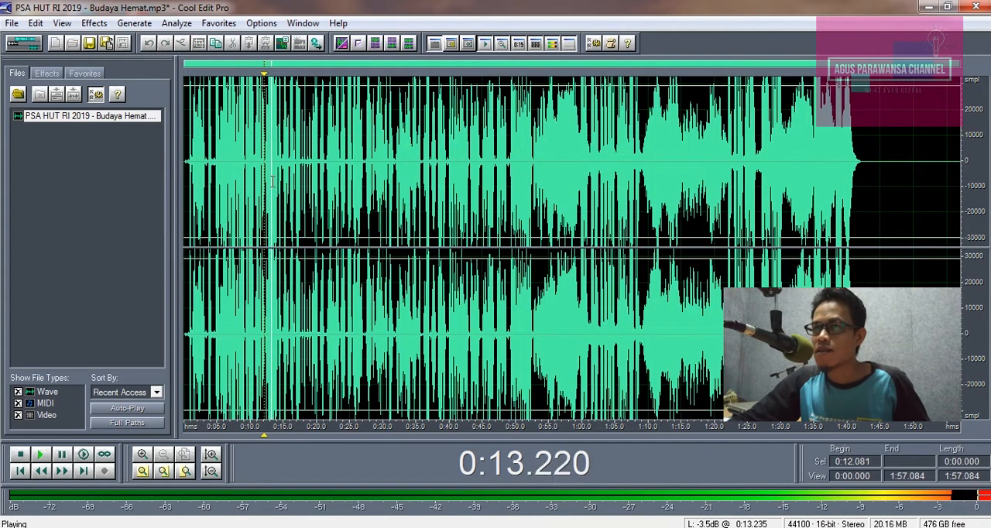
key("space")
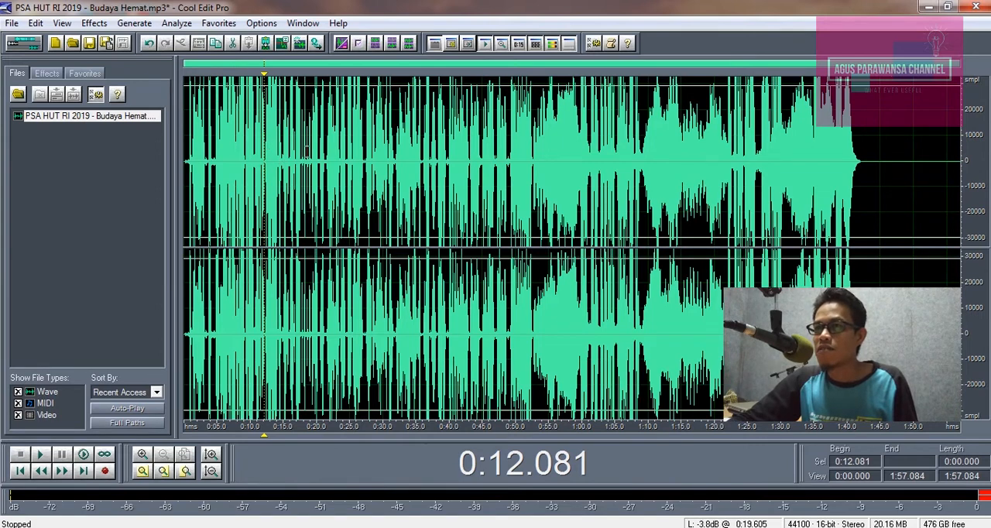
Step: Normalize the whole recording to 80 %, keeping the left and right channels normalized equally
left_click(248, 117)
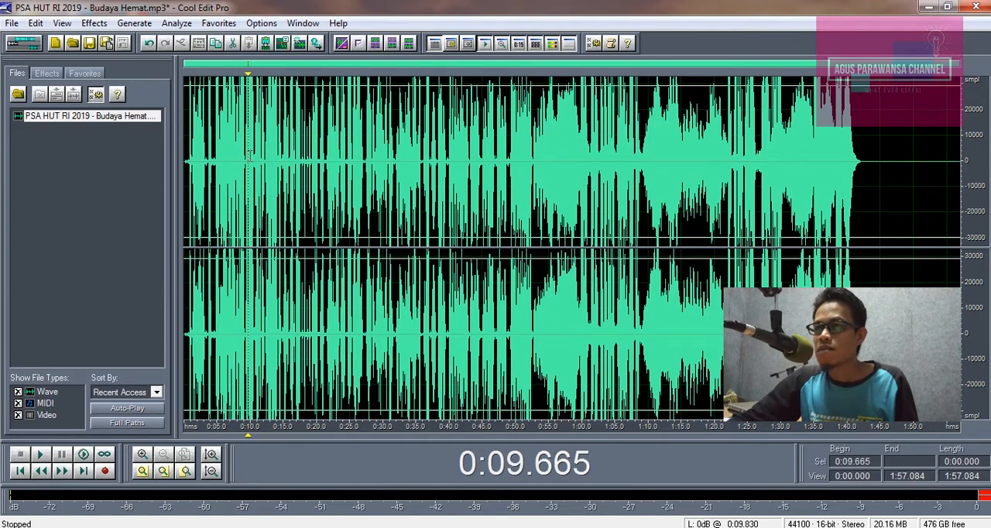
left_click(105, 25)
mouse_move(155, 96)
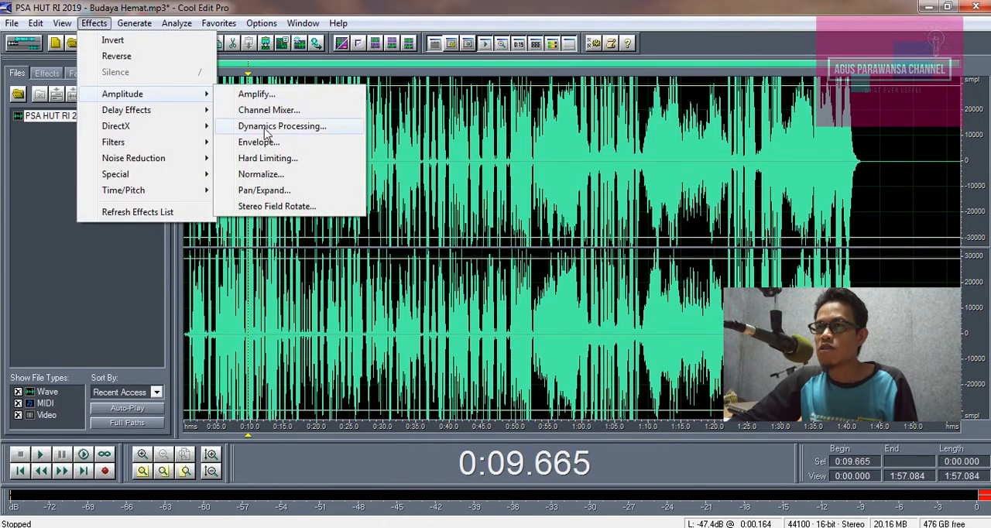
left_click(261, 175)
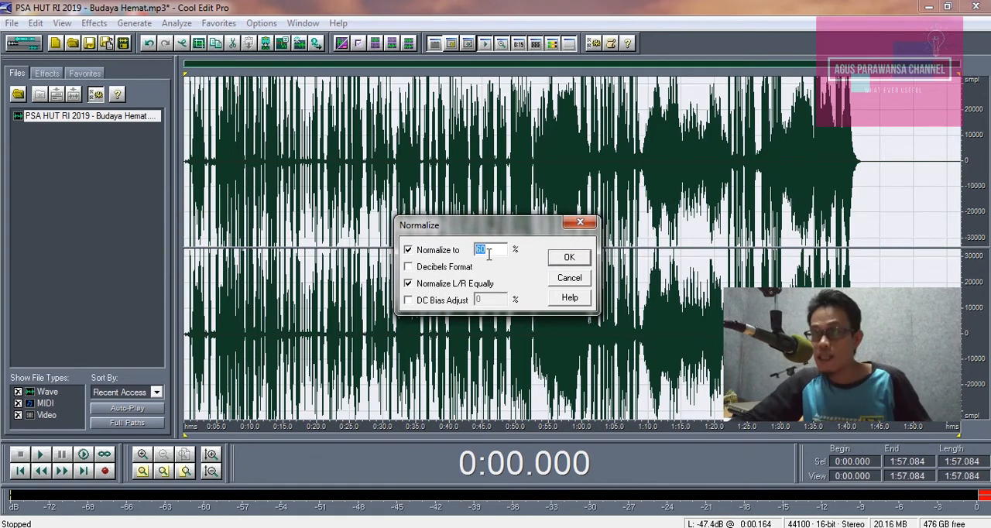
left_click(569, 259)
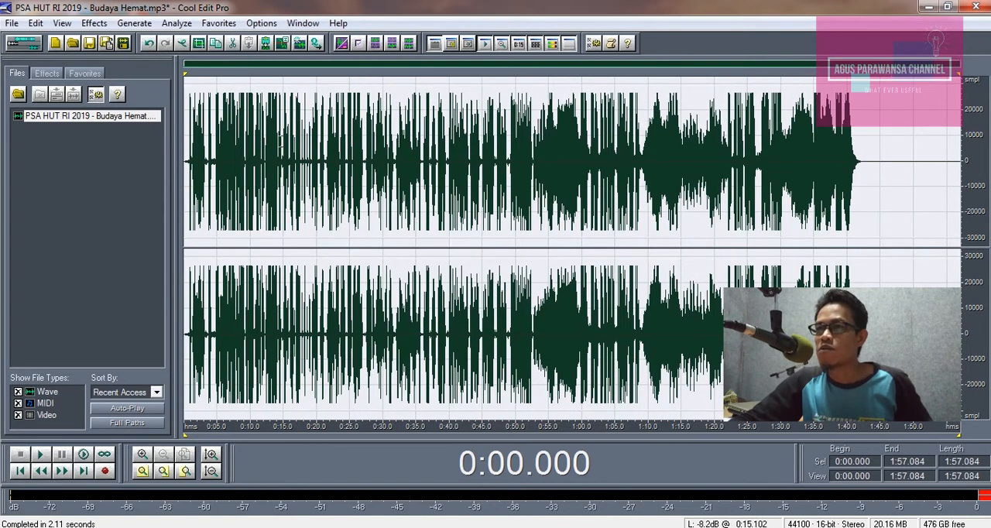
Step: Play the normalized recording from about 0:12.2 to check its level, stopping after a short listen
left_click(271, 137)
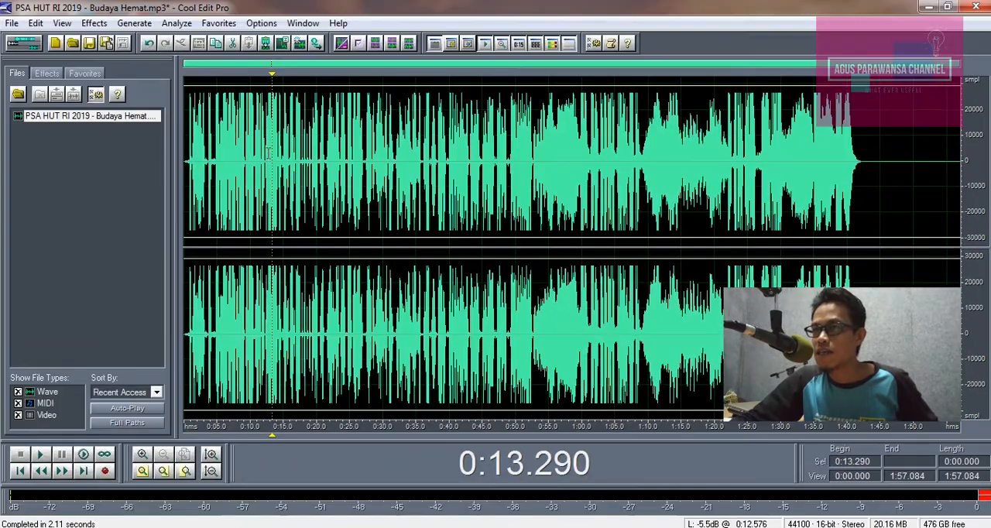
left_click(265, 151)
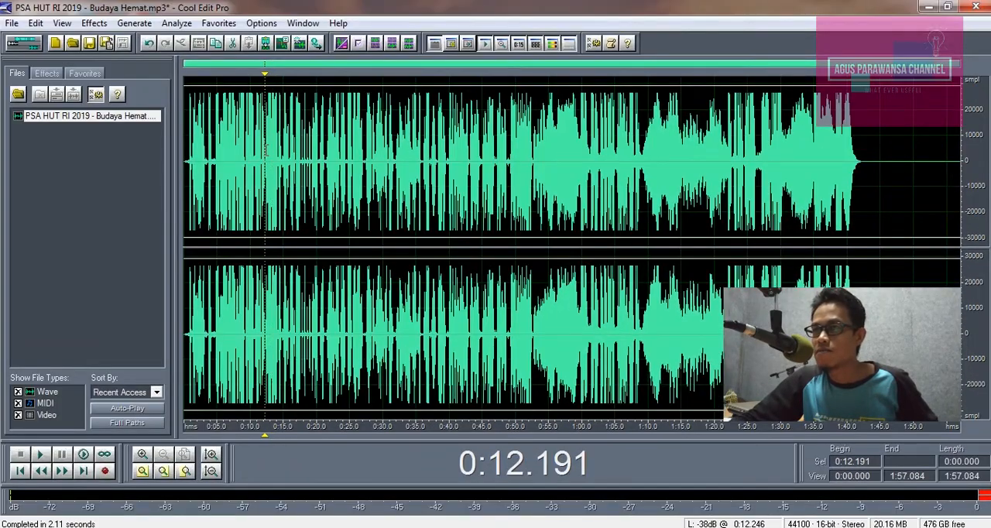
key("space")
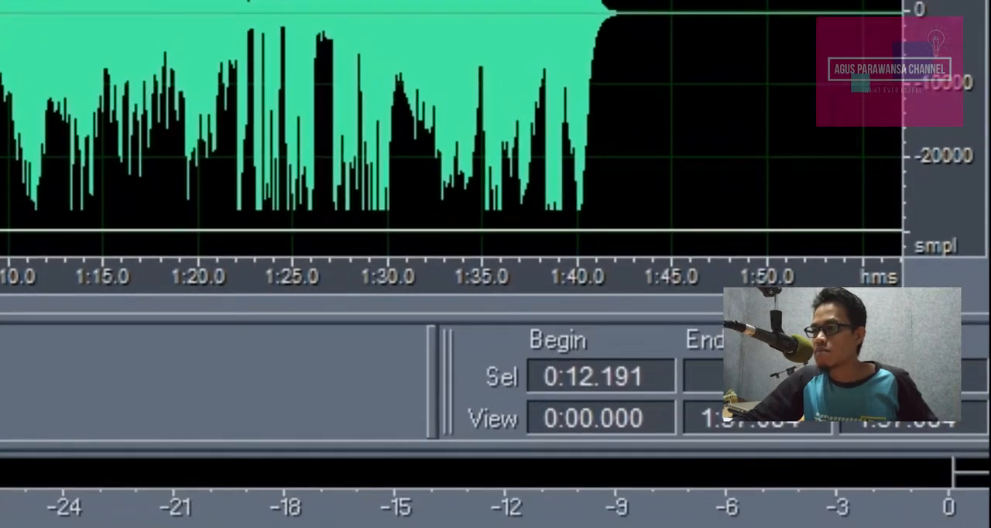
key("space")
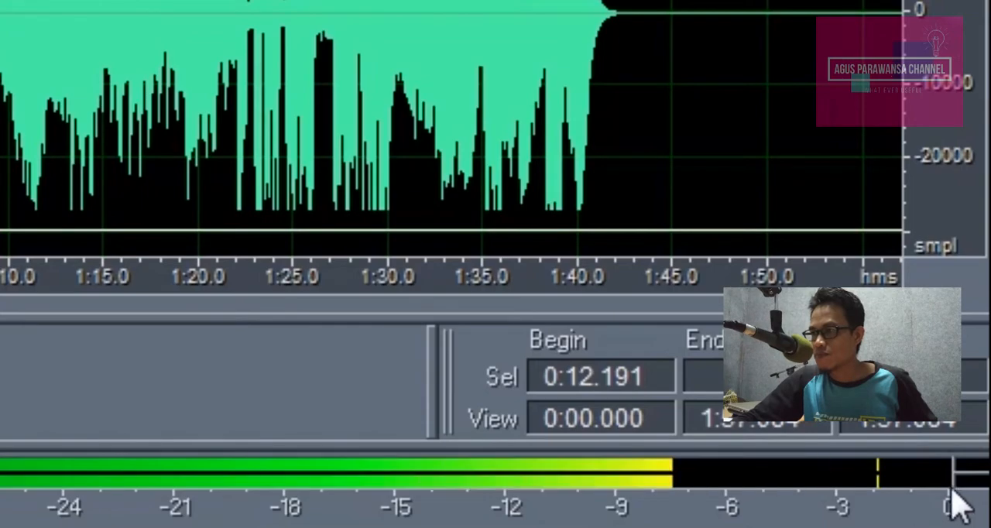
key("space")
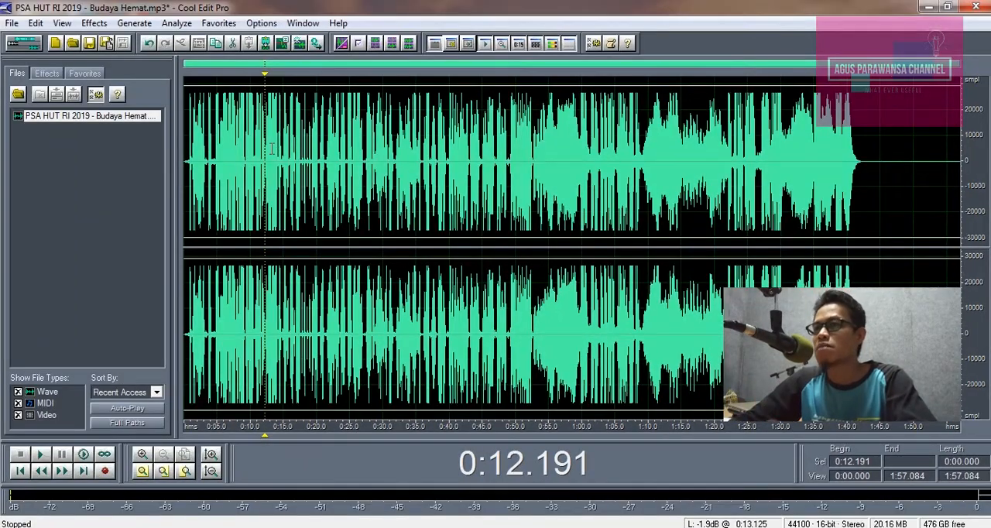
Step: Undo the normalization and the Simple Mid Boost equalizer, and briefly play the original audio from about 0:12.2
left_click(150, 45)
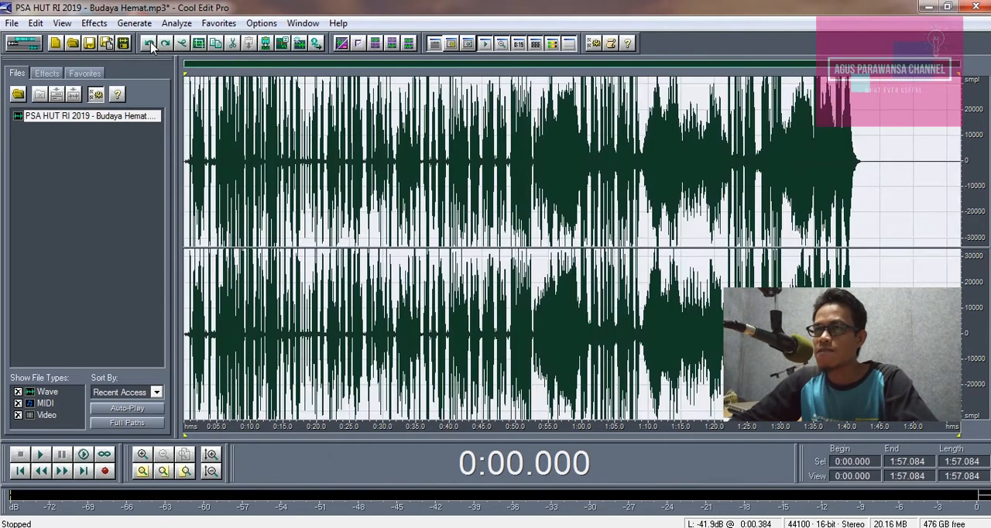
left_click(265, 159)
key("space")
key("space")
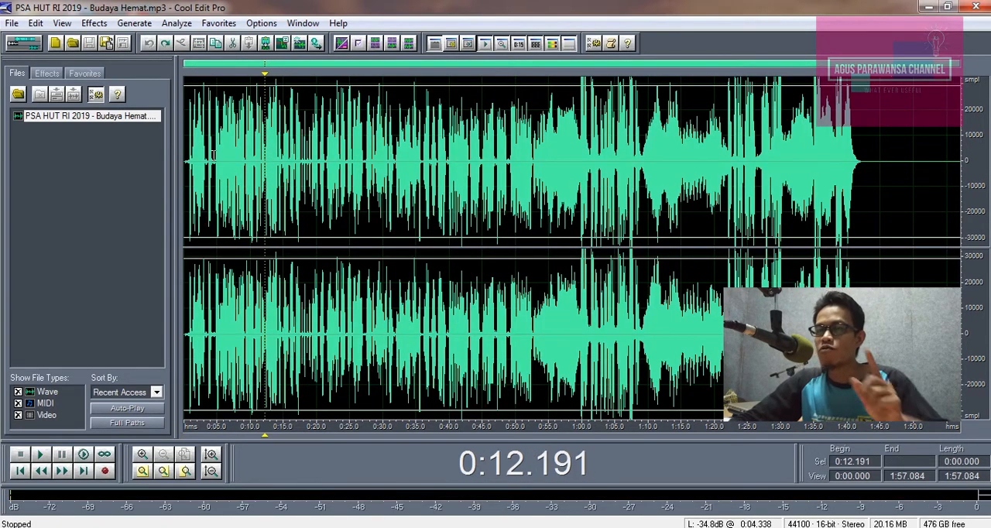
Step: Open the Graphic Equalizer for the whole recording and choose the SEETING CLEAR preset
left_click(94, 24)
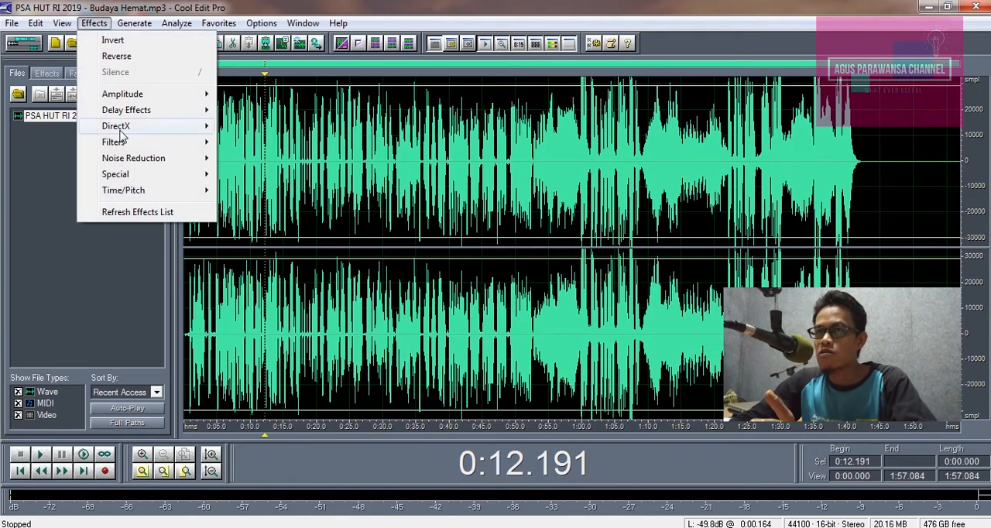
mouse_move(124, 144)
left_click(251, 176)
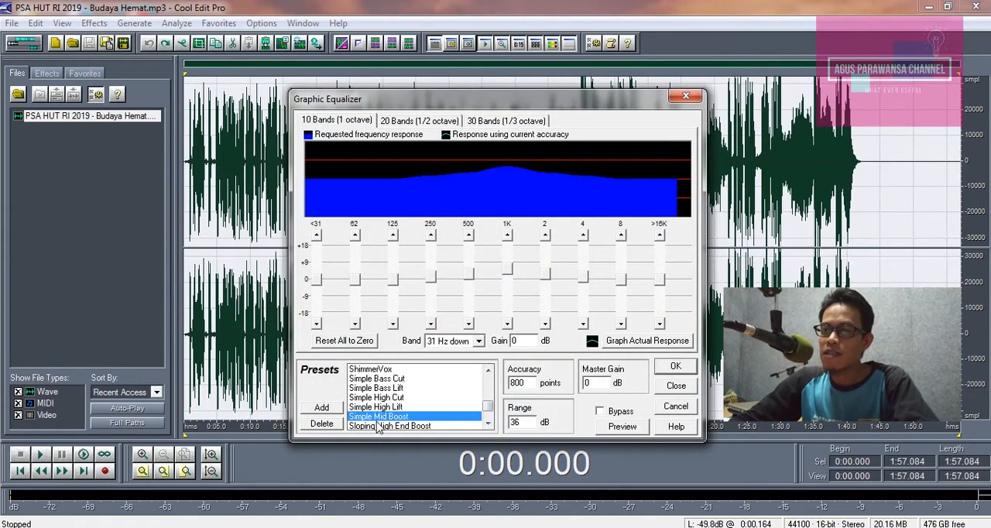
left_click(488, 422)
left_click(488, 423)
left_click(488, 423)
left_click(488, 423)
left_click(488, 423)
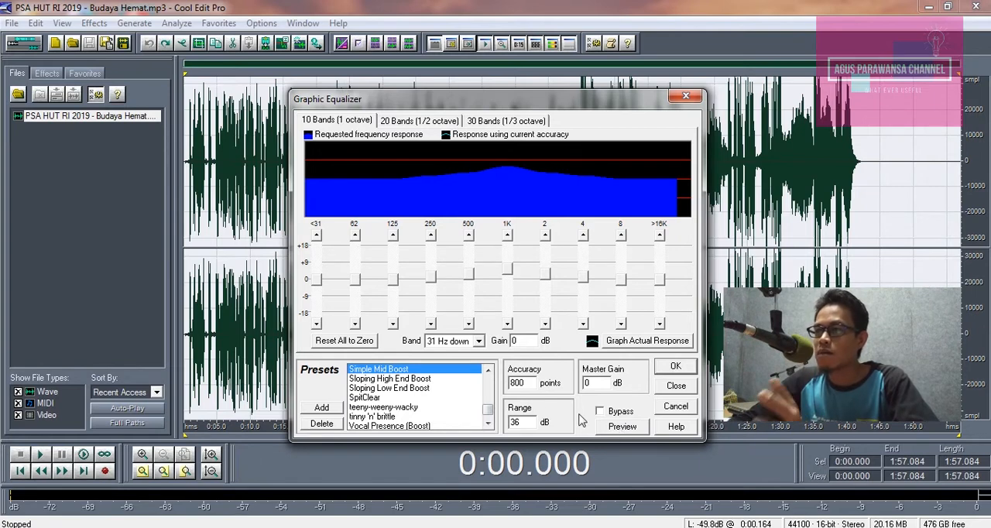
left_click_drag(488, 410, 488, 405)
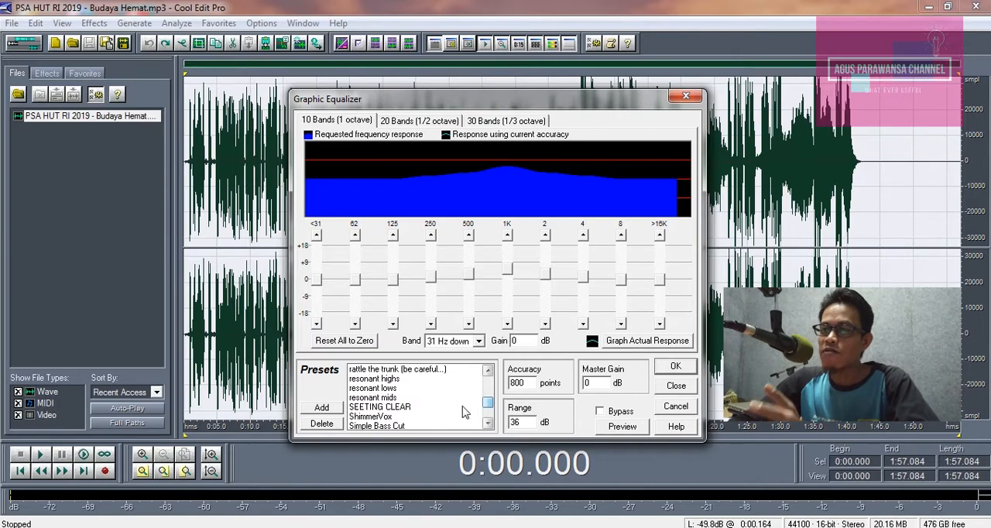
left_click(388, 407)
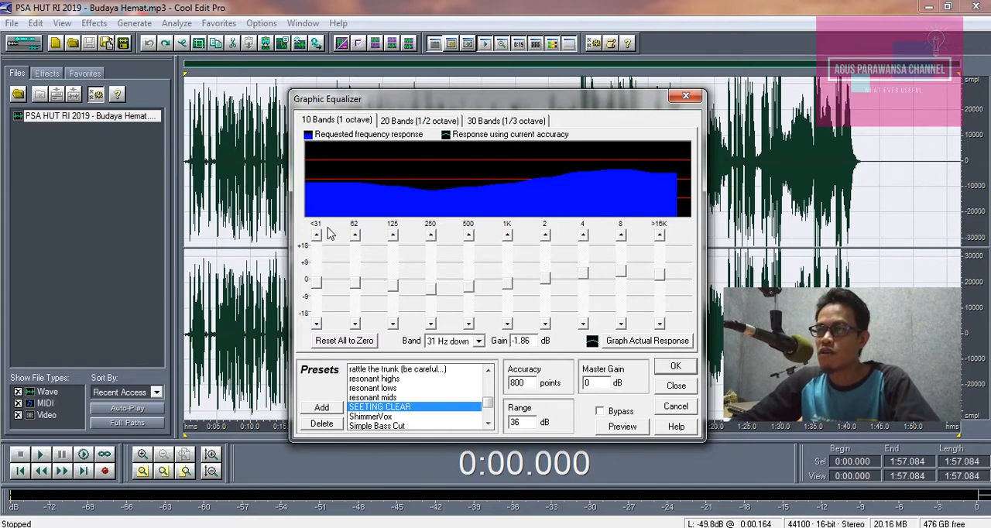
Step: Preview the SEETING CLEAR preset briefly and apply the equalizer to the whole recording
left_click(623, 427)
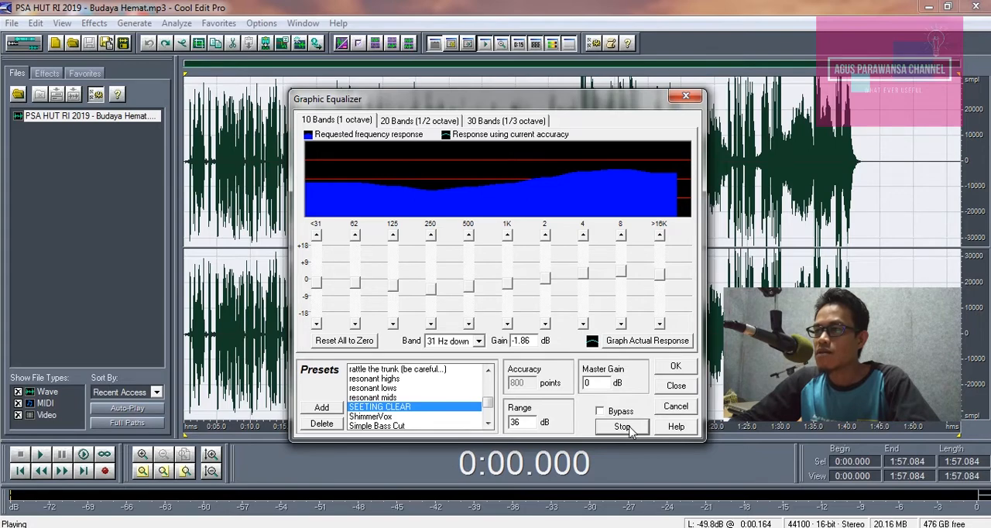
left_click(624, 429)
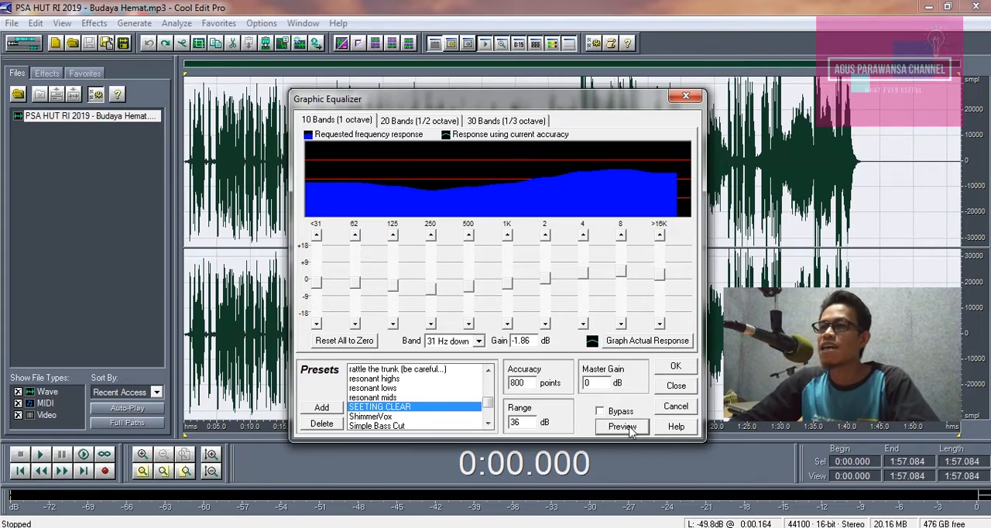
left_click(676, 368)
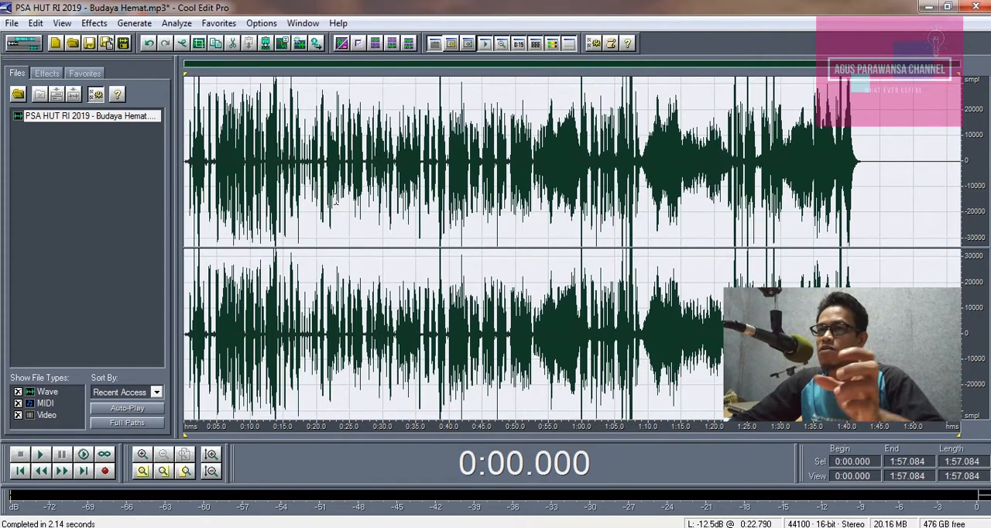
Step: Listen briefly to the equalized recording from about 0:00.5 and again from about 0:12.3
left_click(190, 136)
key("space")
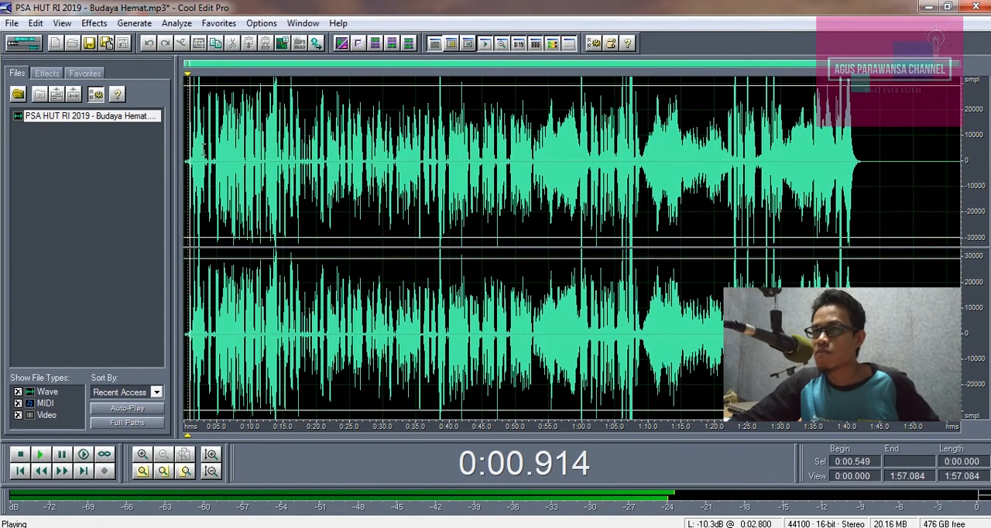
key("space")
left_click(266, 158)
key("space")
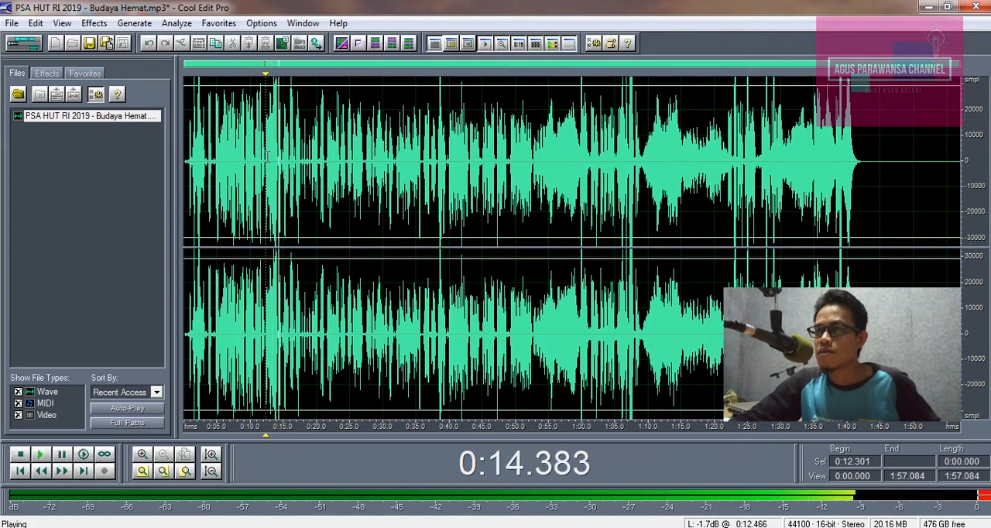
key("space")
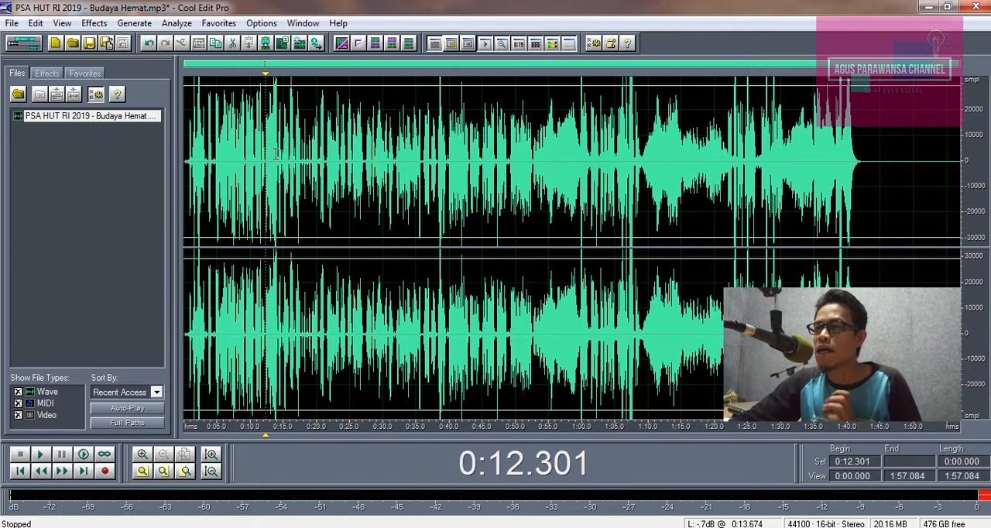
Step: Reopen the Graphic Equalizer, set the 2000 Hz band to -3.1 dB, raise the 8000 Hz band strongly, and preview the sound
left_click(93, 23)
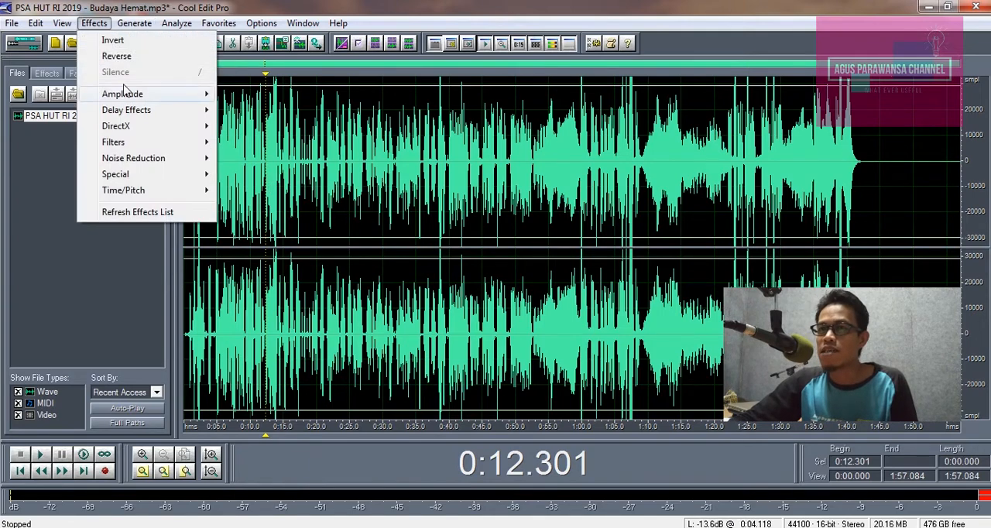
mouse_move(128, 142)
left_click(253, 173)
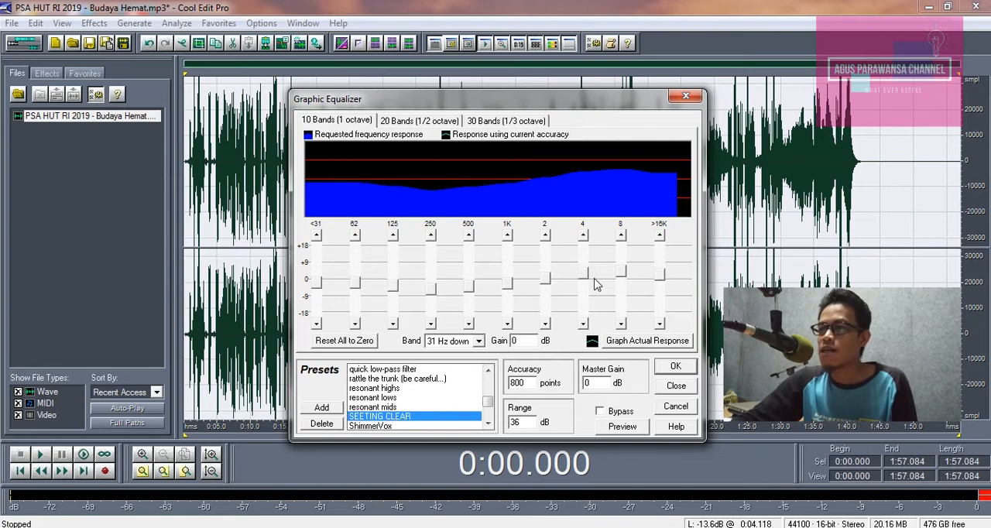
left_click_drag(659, 284, 545, 286)
left_click(626, 277)
left_click(662, 272)
left_click(623, 427)
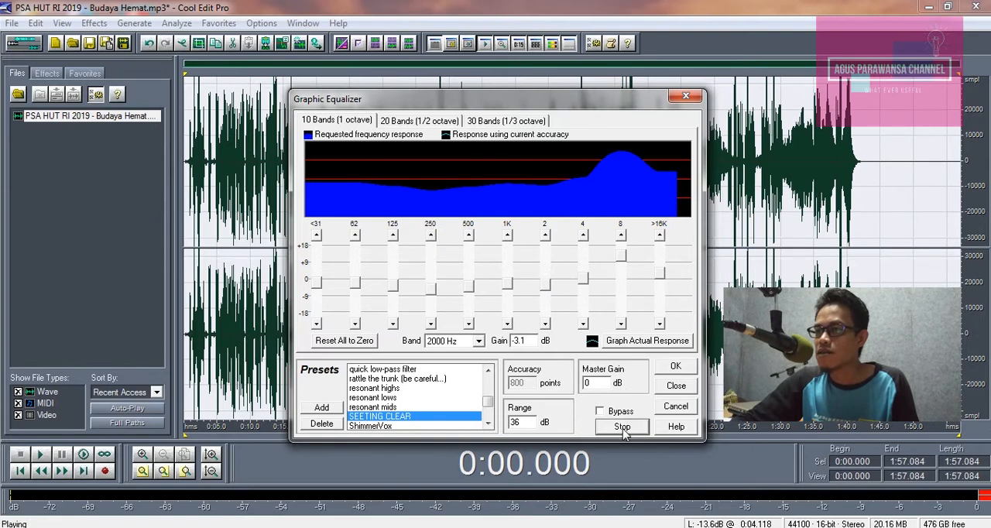
left_click(624, 429)
Step: Lower the 8000 Hz band to 6.83 dB and the 16 kHz band to -.21 dB, and preview the sound
mouse_move(621, 257)
left_mouse_down()
mouse_move(660, 278)
mouse_move(624, 269)
left_mouse_up()
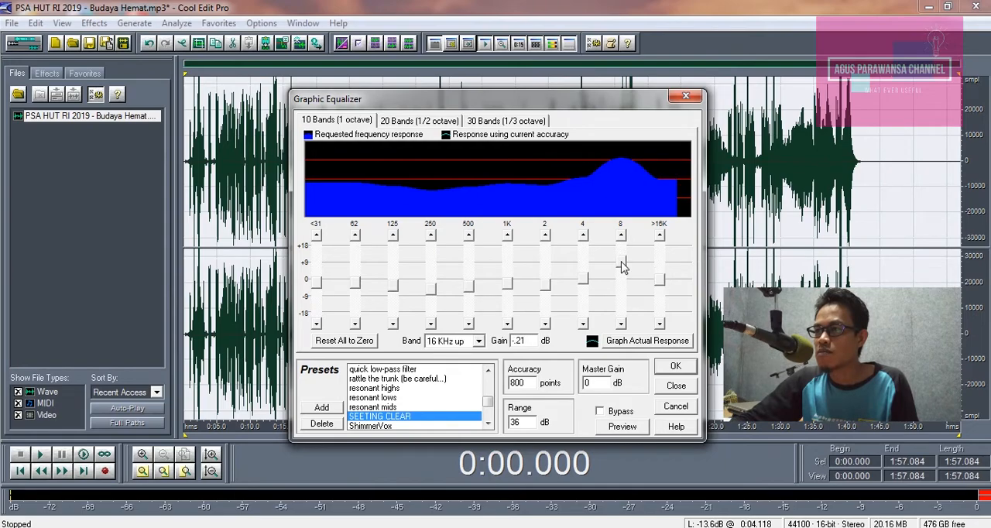
left_click(624, 427)
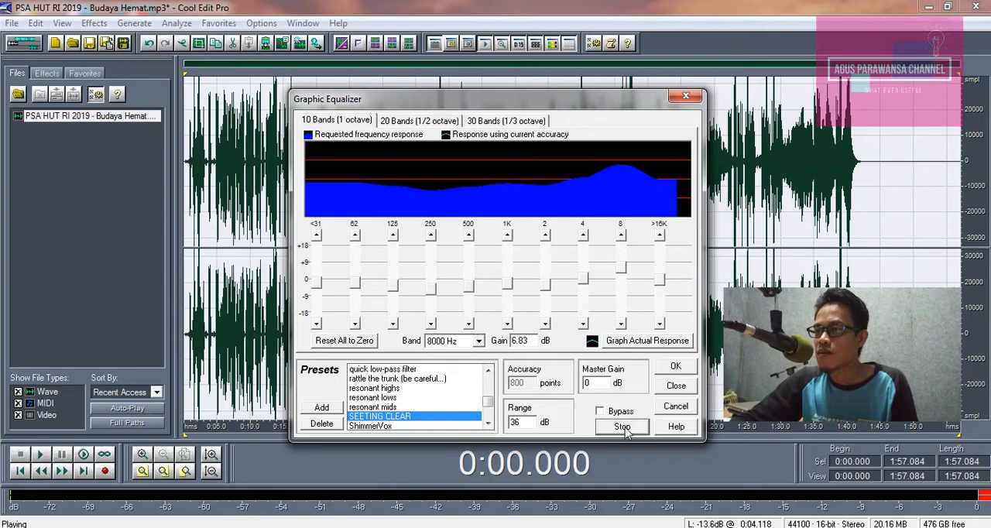
left_click(624, 428)
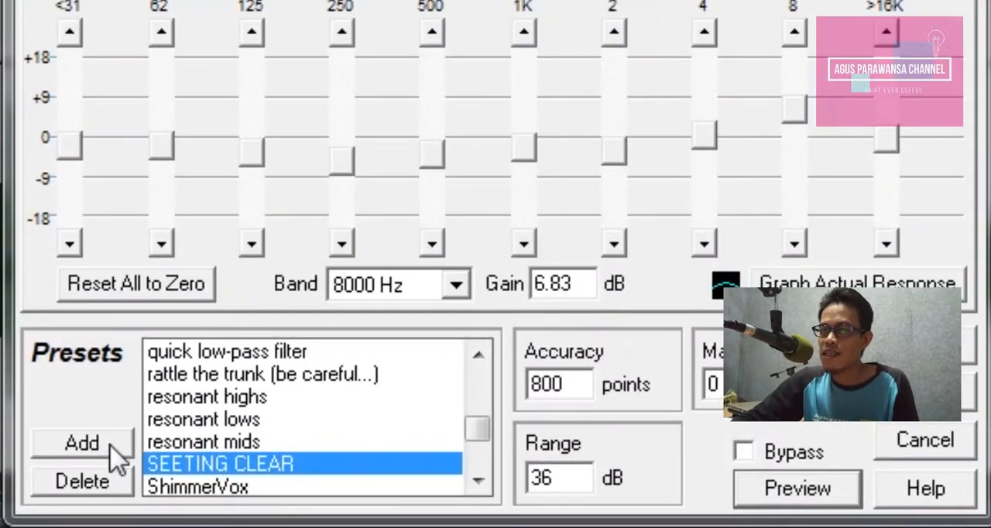
Step: Save the adjusted equalizer curve as a new preset named contoh
left_click(110, 448)
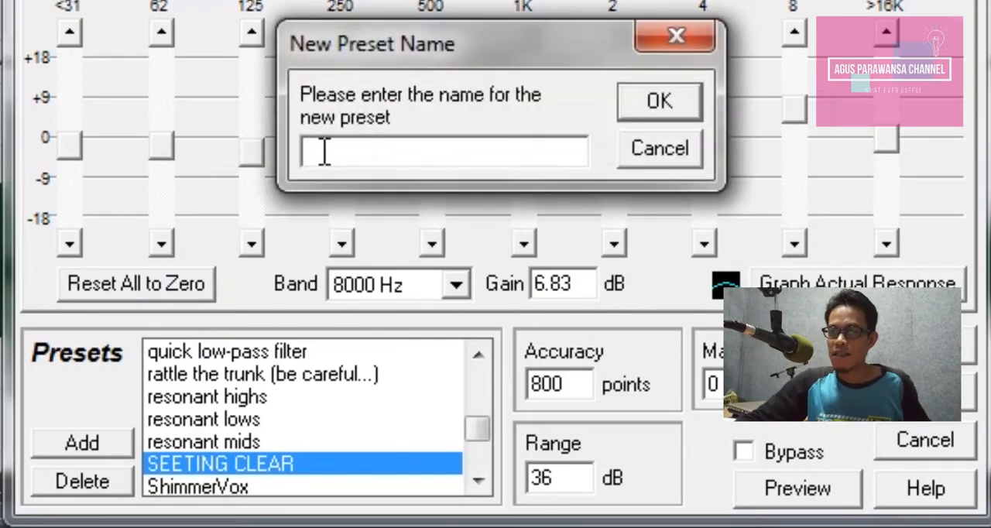
type("contoh")
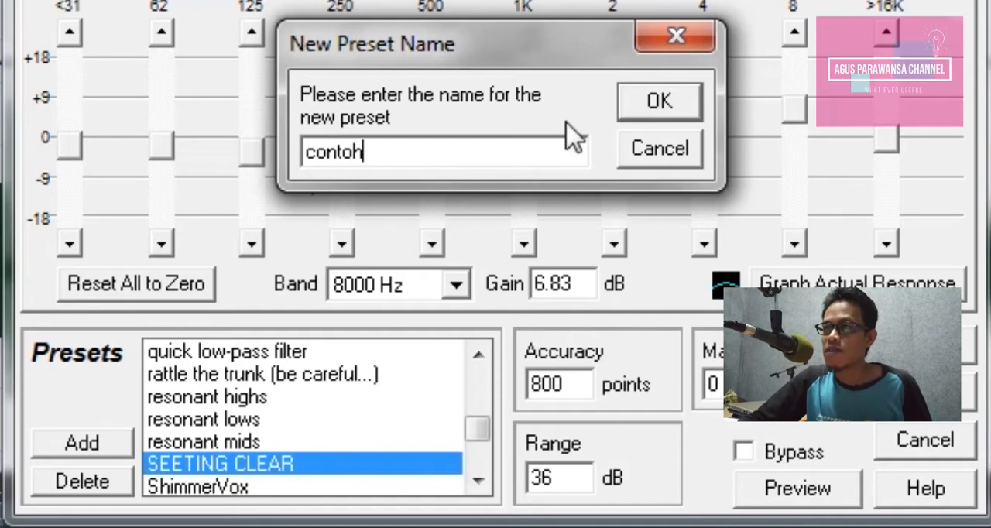
left_click(681, 104)
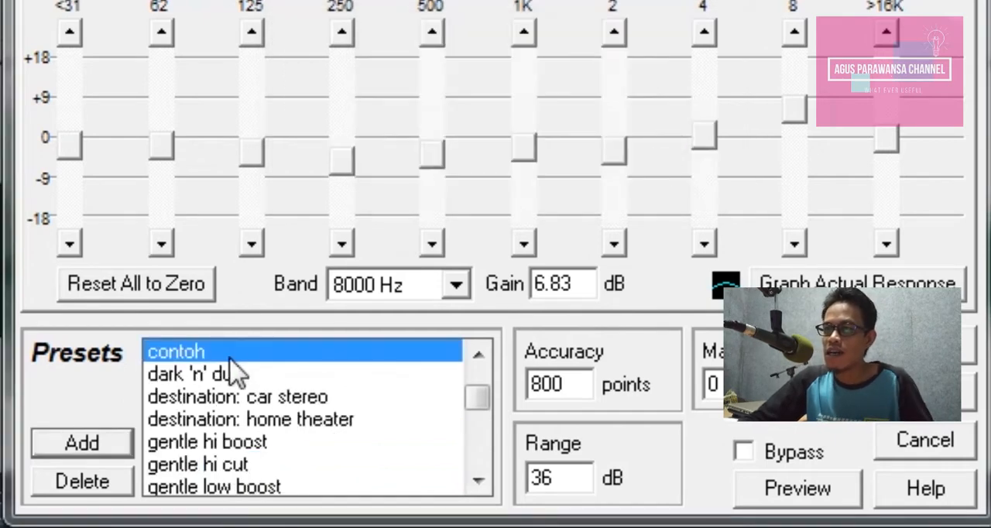
Step: Load the bright 'n' punchy preset and switch back to contoh to check that its settings are recalled
scroll(482, 410, "up", 1)
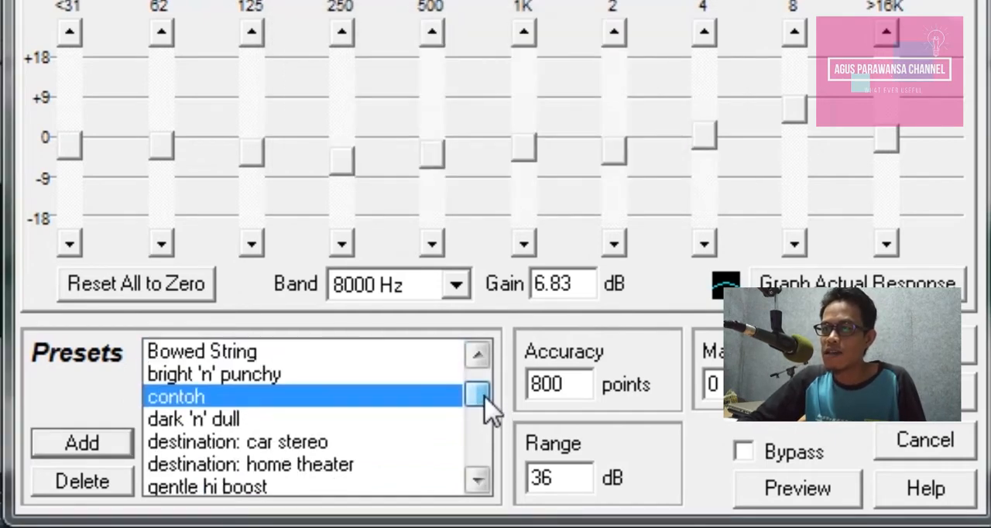
left_click(213, 375)
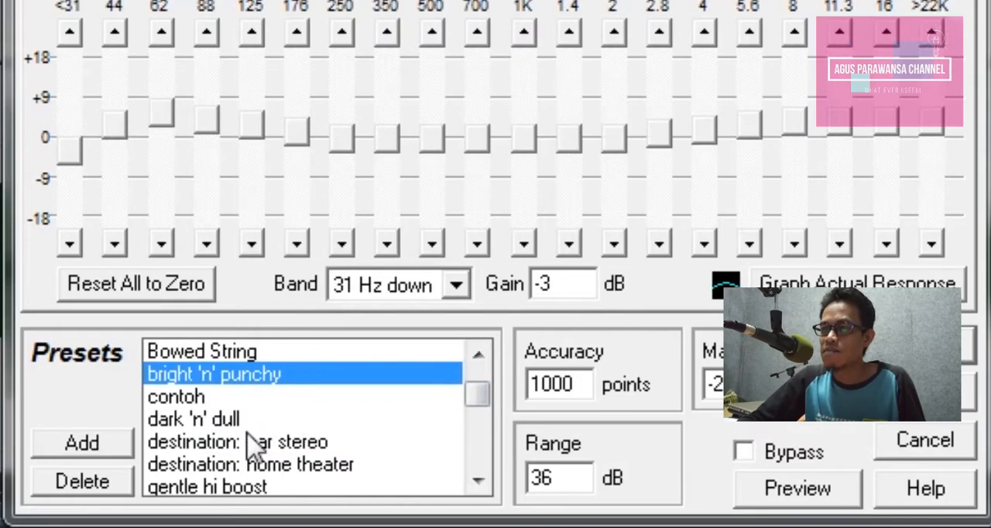
left_click(186, 403)
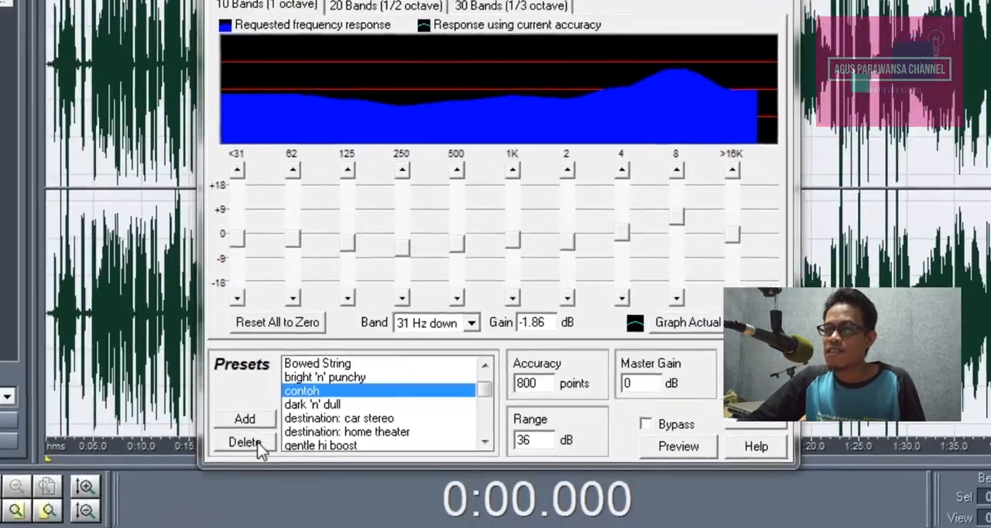
Step: Delete the contoh preset and close the Graphic Equalizer
left_click(245, 442)
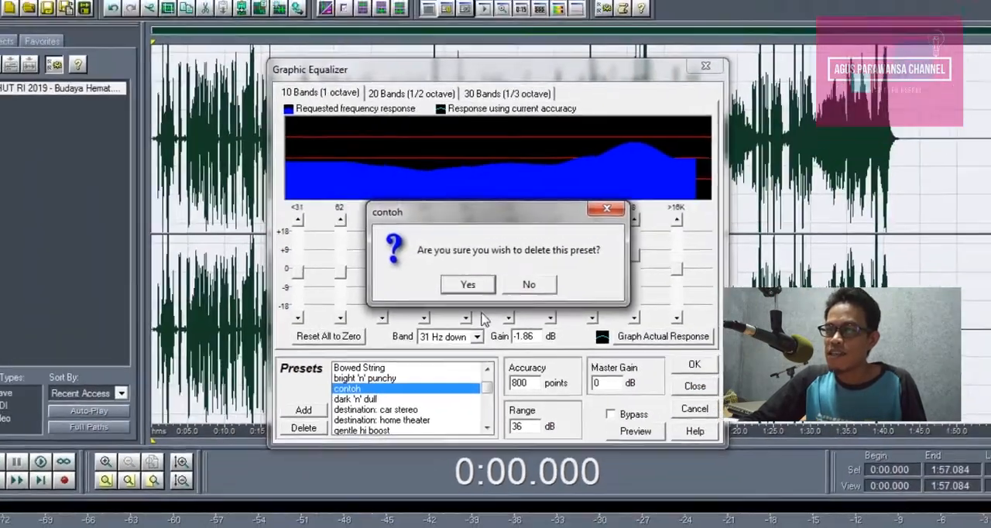
left_click(460, 256)
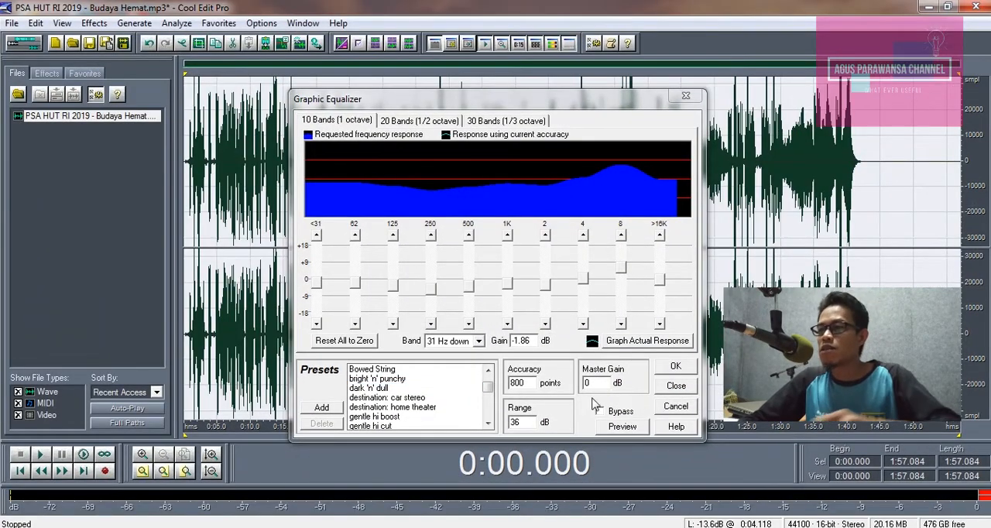
left_click(676, 387)
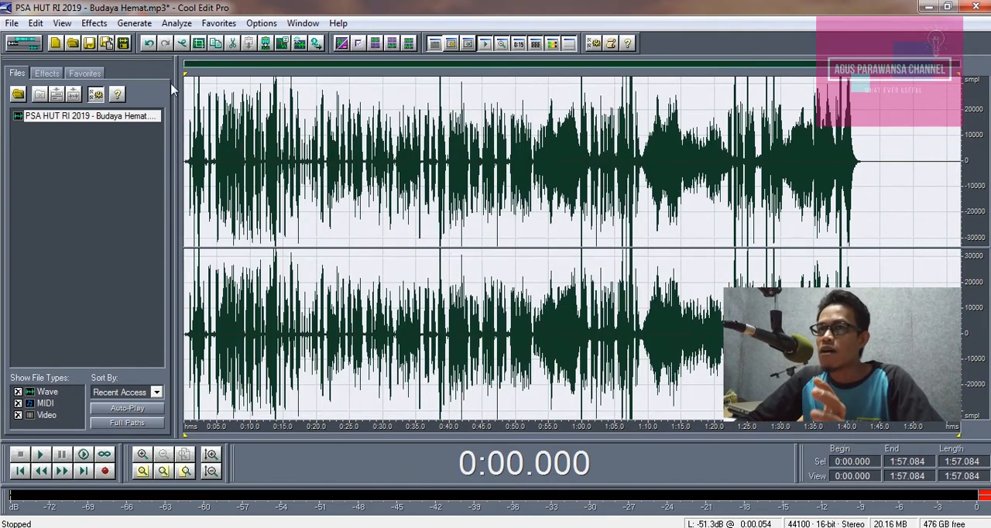
Step: Undo the last equalizer edit on the PSA recording and play the waveform from about 0:12
left_click(148, 44)
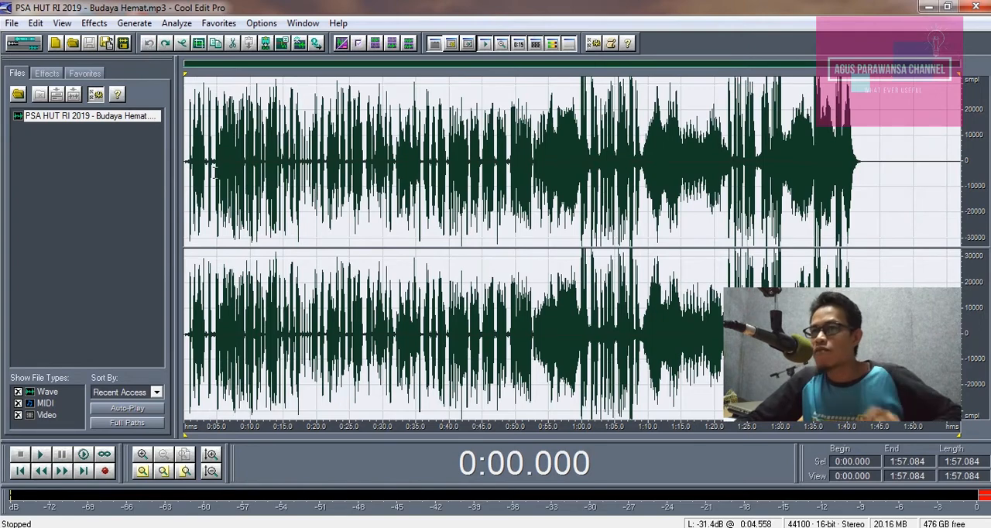
left_click(264, 162)
key("space")
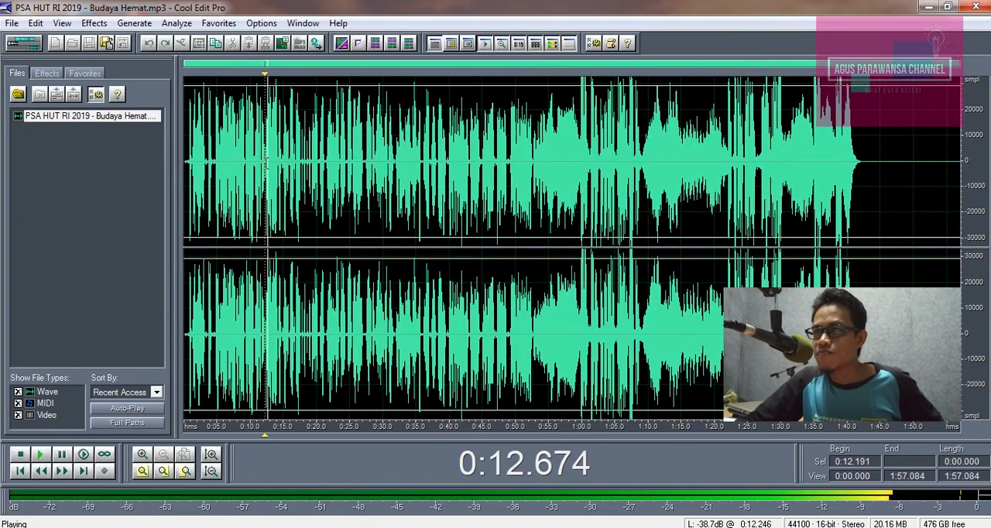
key("space")
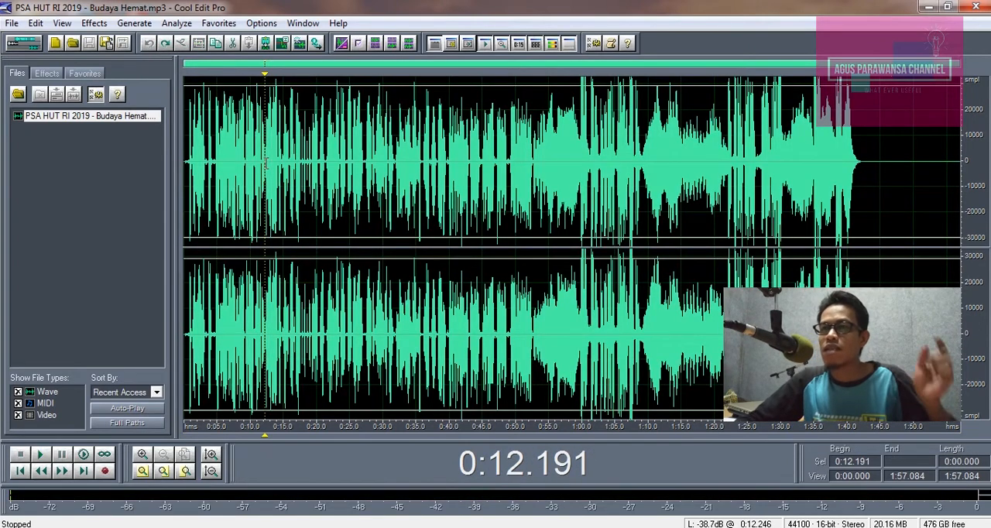
Step: Switch to the multitrack view and insert the PSA recording at the start of Track 1
left_click(23, 44)
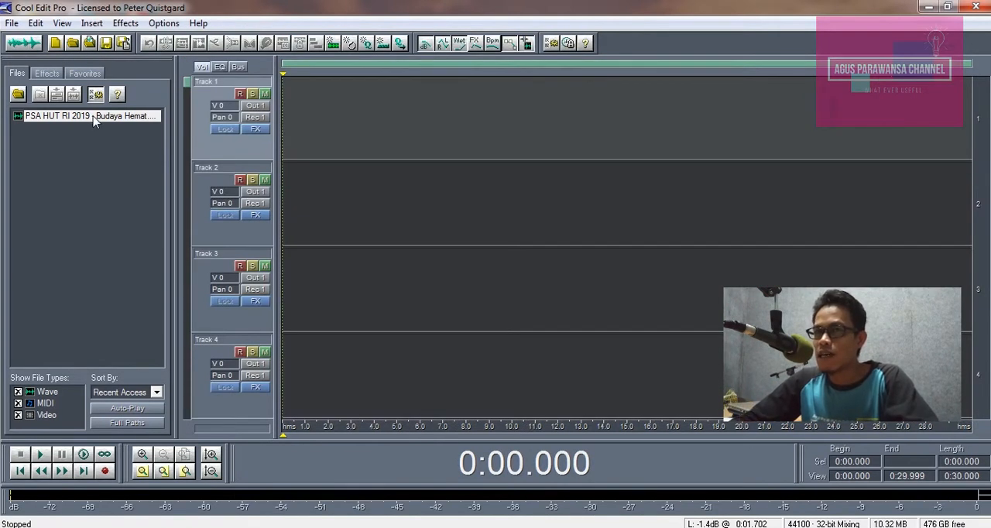
left_click_drag(371, 123, 375, 124)
left_click_drag(454, 132, 403, 144)
left_click(343, 200)
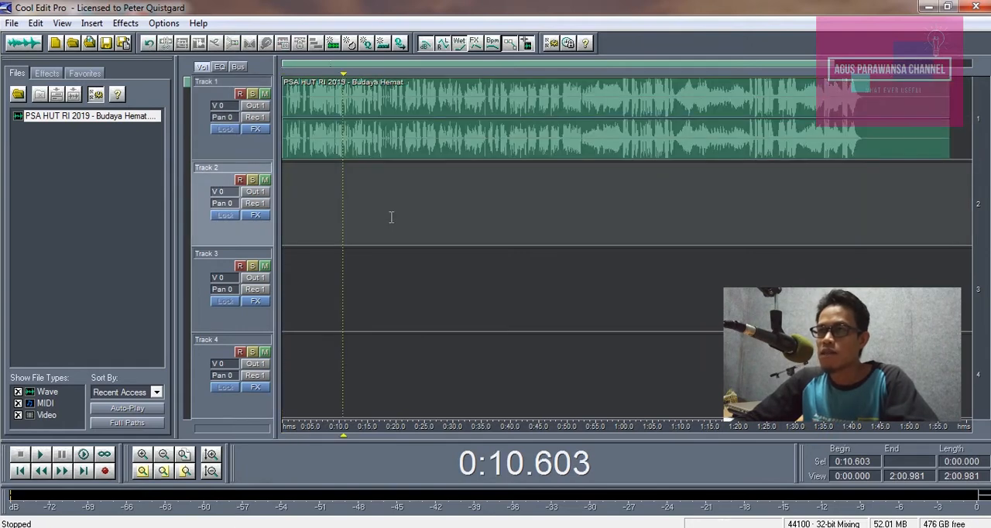
Step: Play Track 1 briefly from about 0:09 and move the playback cursor to about 0:12
left_click(335, 172)
left_click(336, 160)
key("space")
key("space")
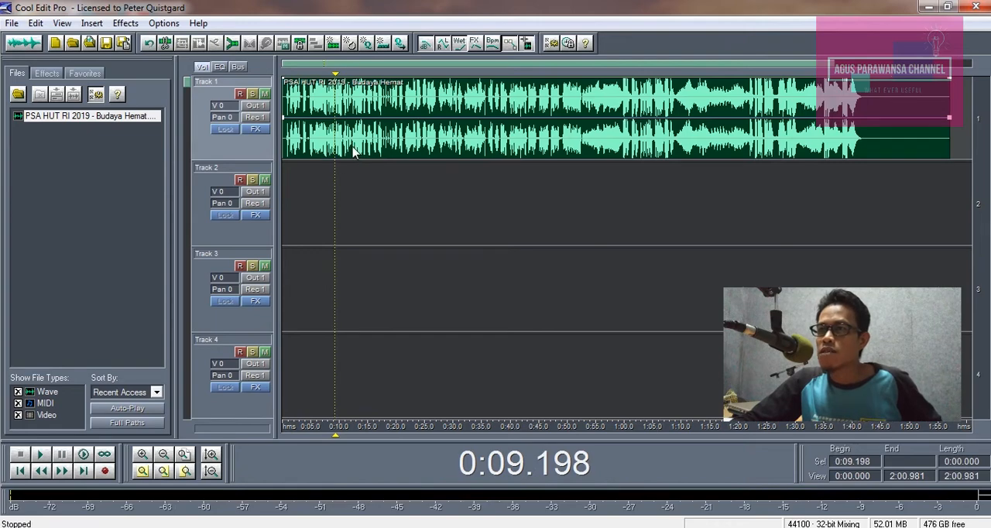
left_click(352, 151)
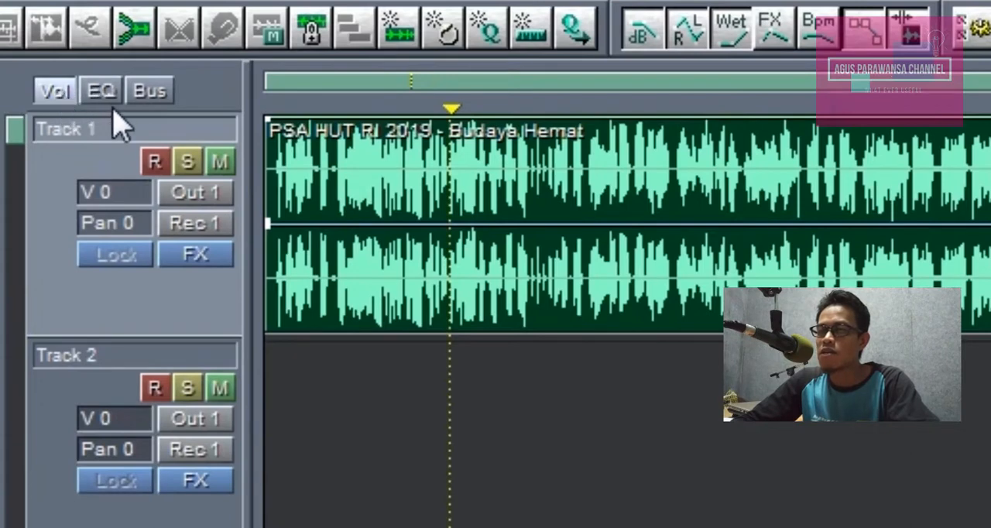
Step: Set Track 1's equalizer mid band to 1950 Hz at .3 dB and low band to 193 Hz at .9 dB, and audition the track
left_click(105, 92)
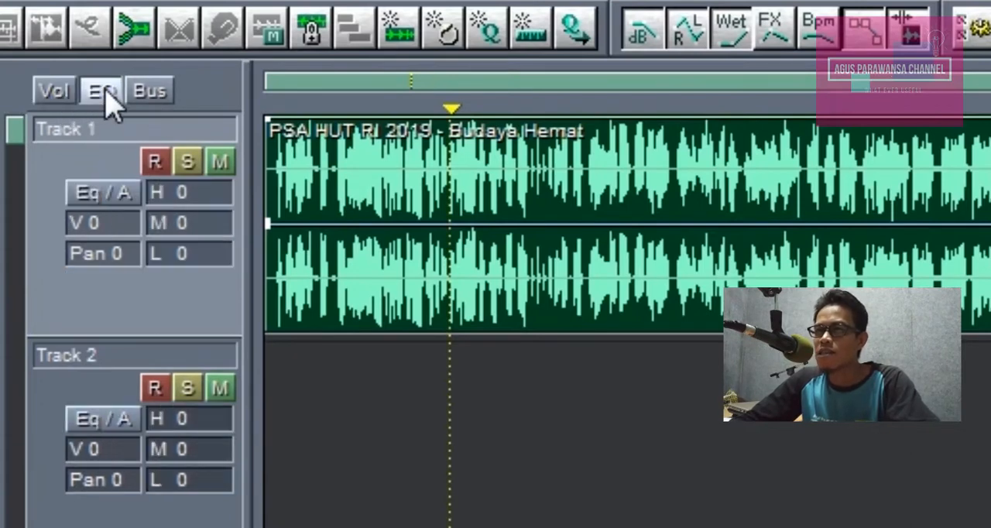
left_click(223, 207)
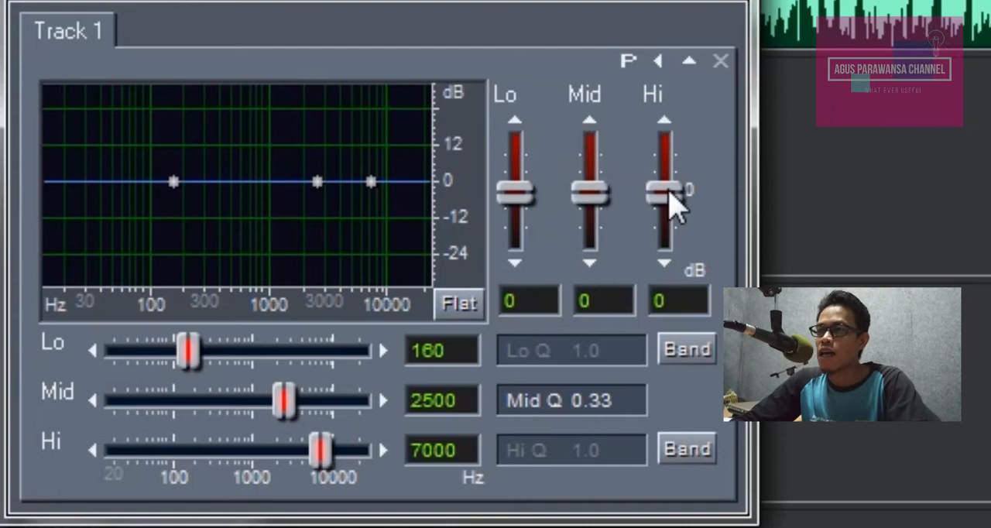
left_click_drag(672, 203, 671, 192)
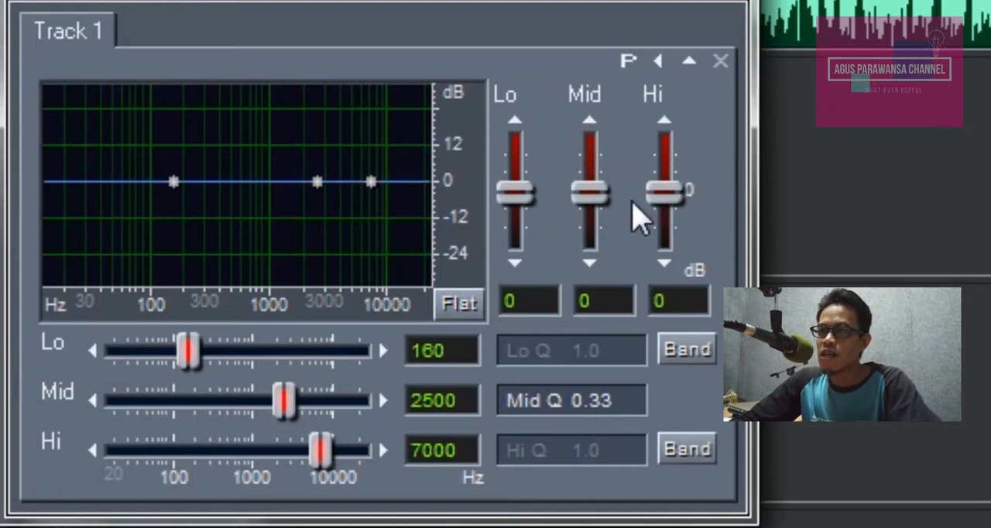
mouse_move(316, 180)
left_mouse_down()
mouse_move(302, 148)
mouse_move(306, 196)
mouse_move(303, 182)
left_mouse_up()
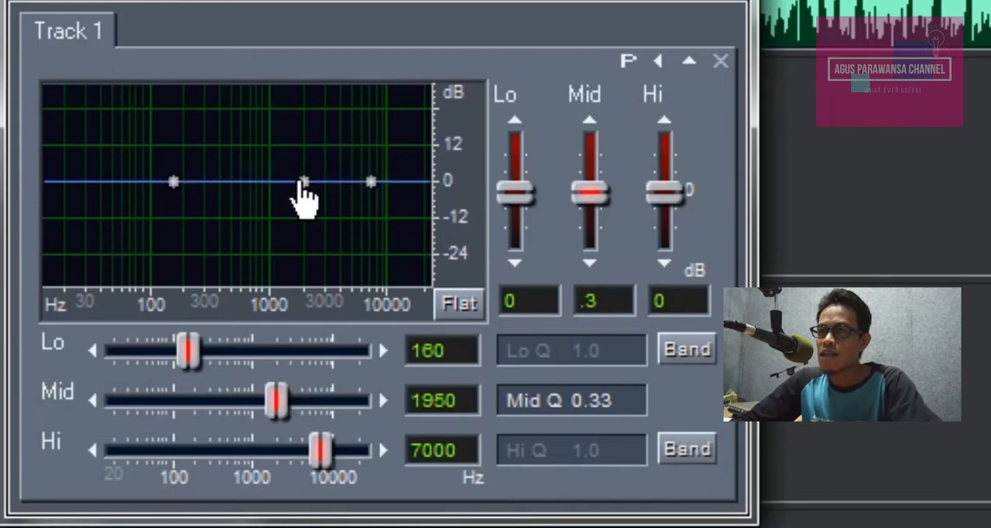
mouse_move(173, 181)
left_mouse_down()
mouse_move(181, 155)
mouse_move(183, 193)
left_mouse_up()
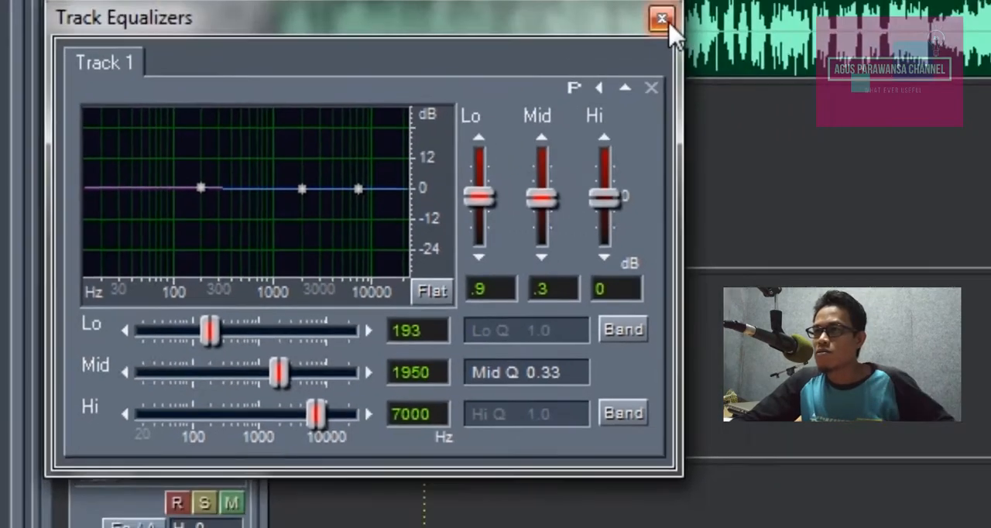
left_click(735, 1)
key("space")
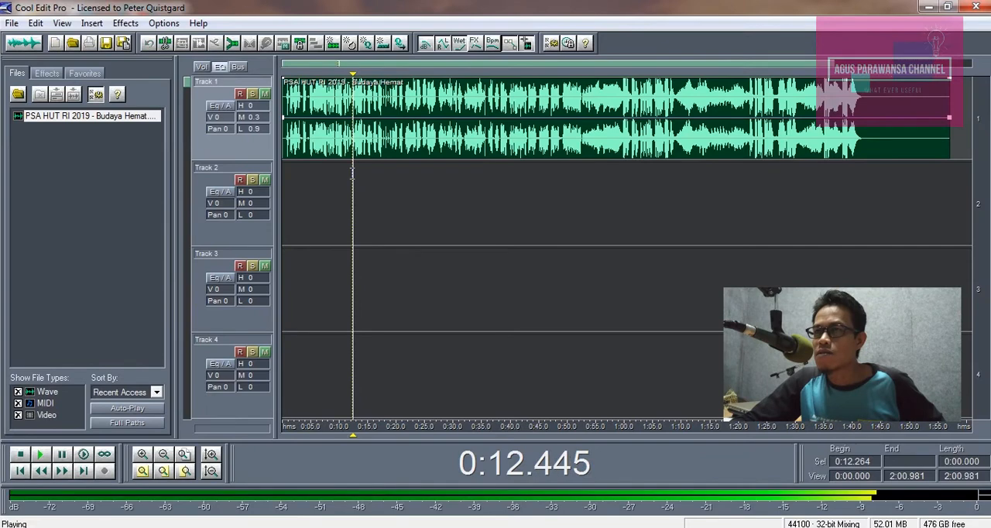
key("space")
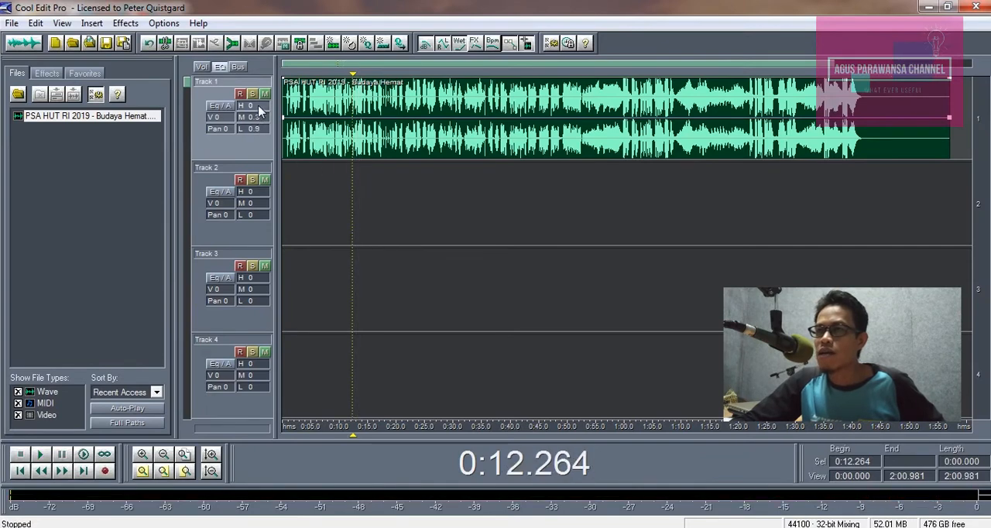
Step: Set Track 1's equalizer gains to 9 dB high, 2.5 dB mid and 2 dB low
right_click(259, 107)
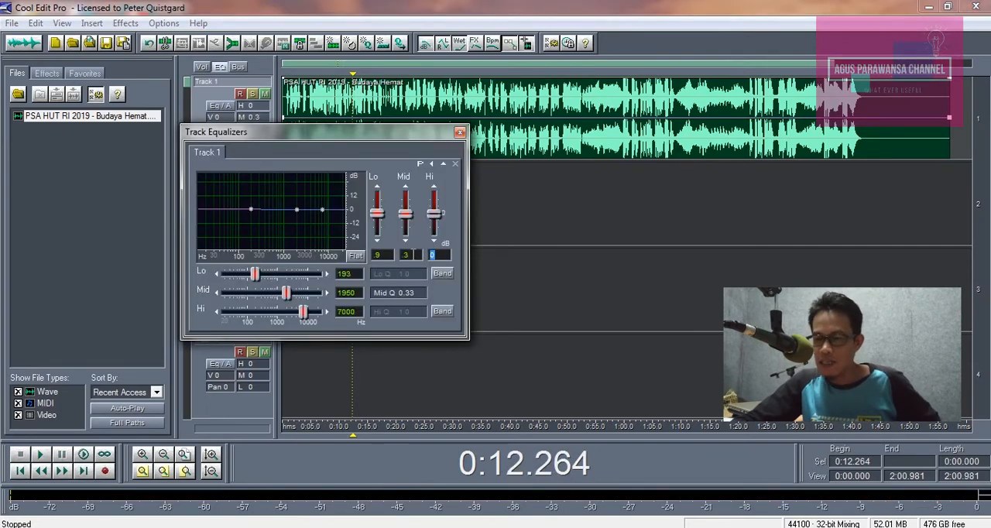
type("9")
key("Return")
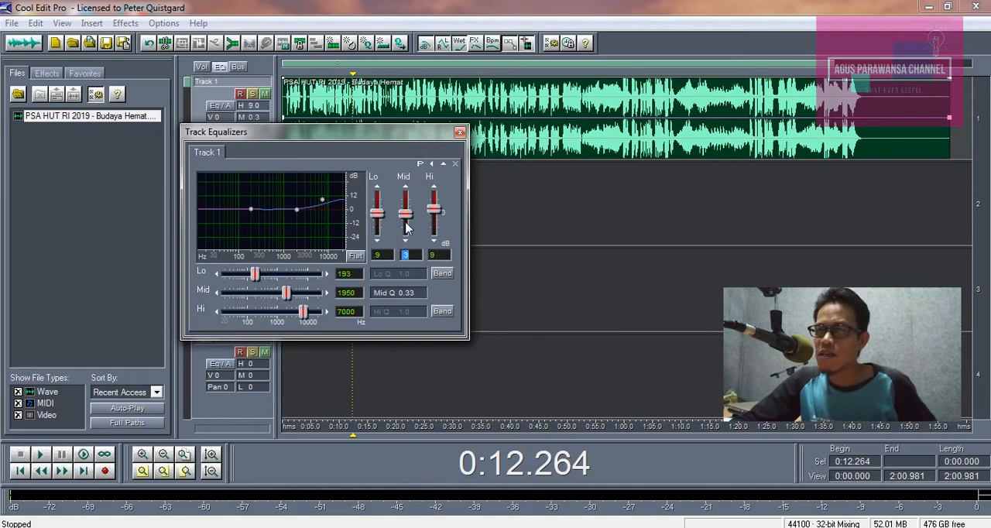
left_click_drag(405, 220, 409, 217)
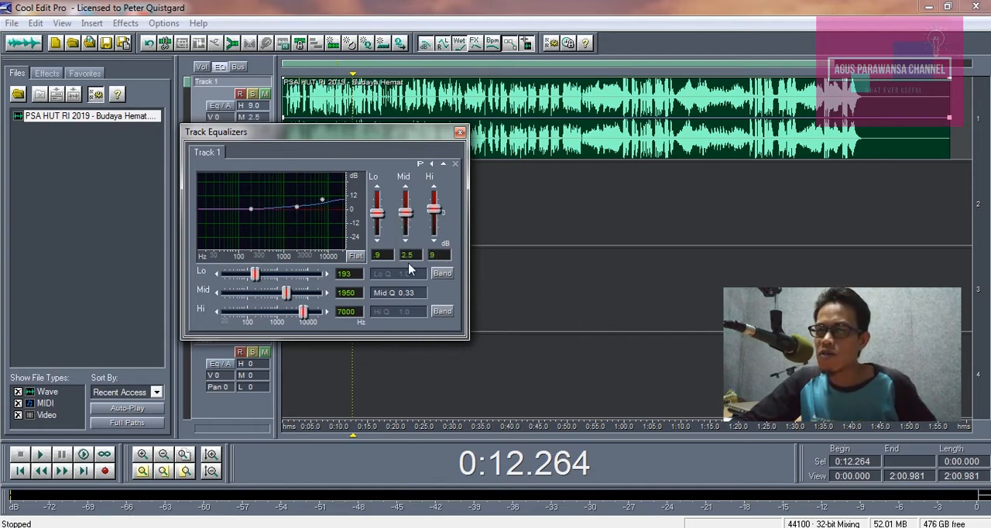
left_click_drag(374, 220, 377, 220)
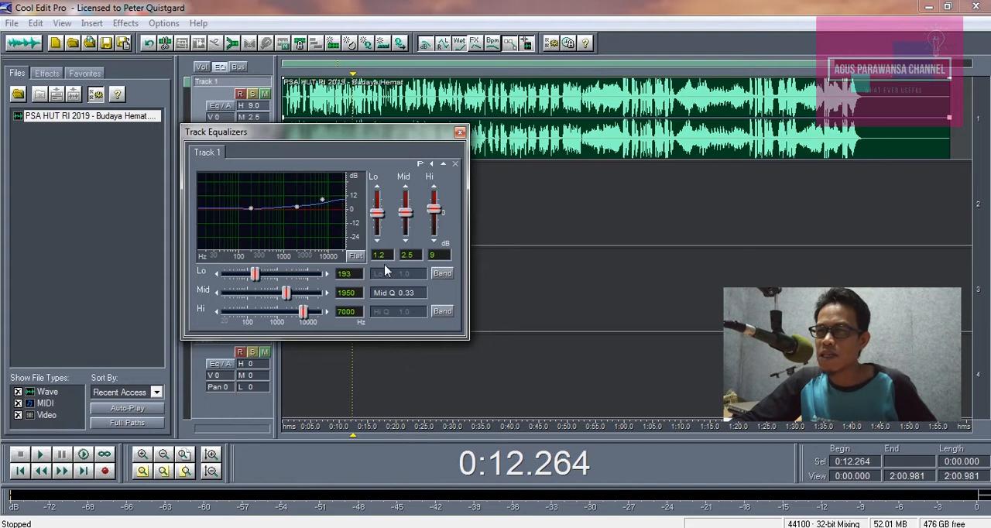
type("2")
key("Return")
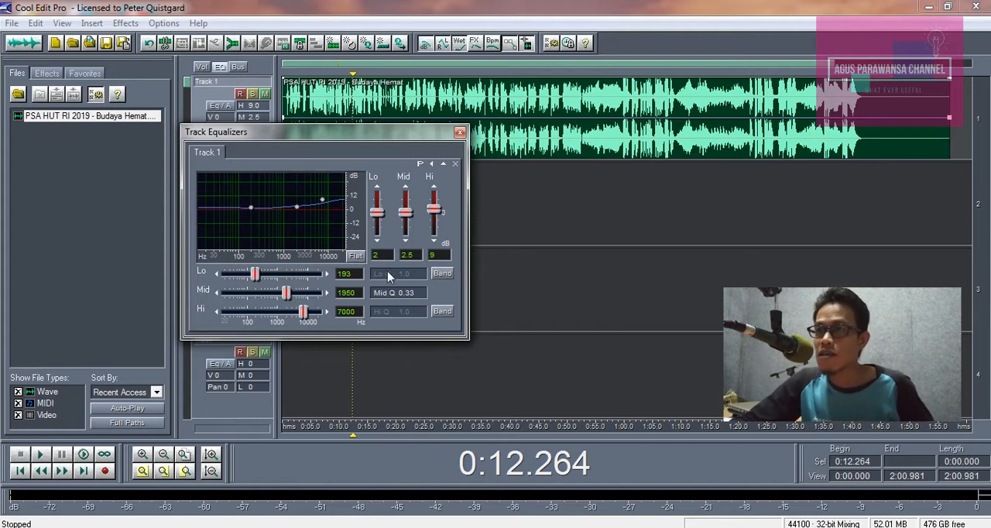
left_click(460, 133)
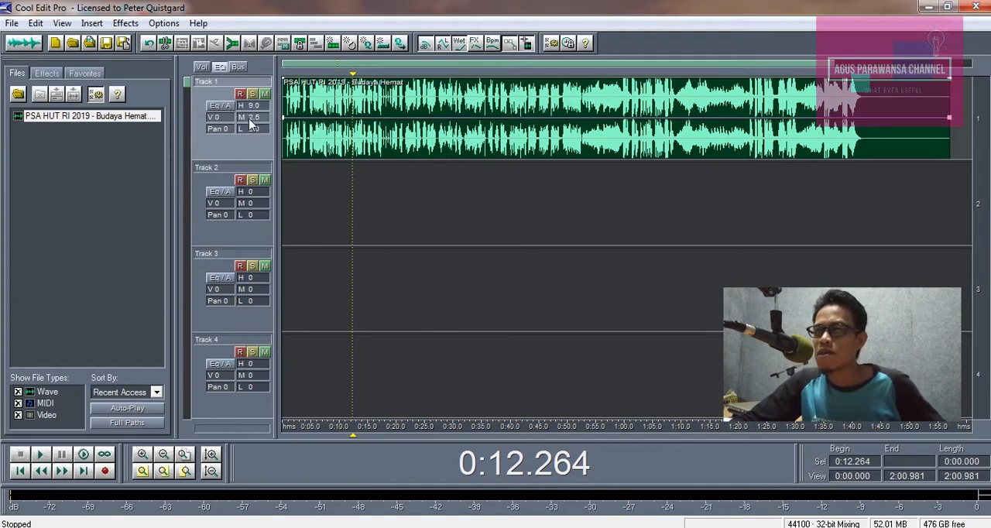
Step: Play the equalized Track 1 twice from about 0:12 and check its peaks on the level meter
key("space")
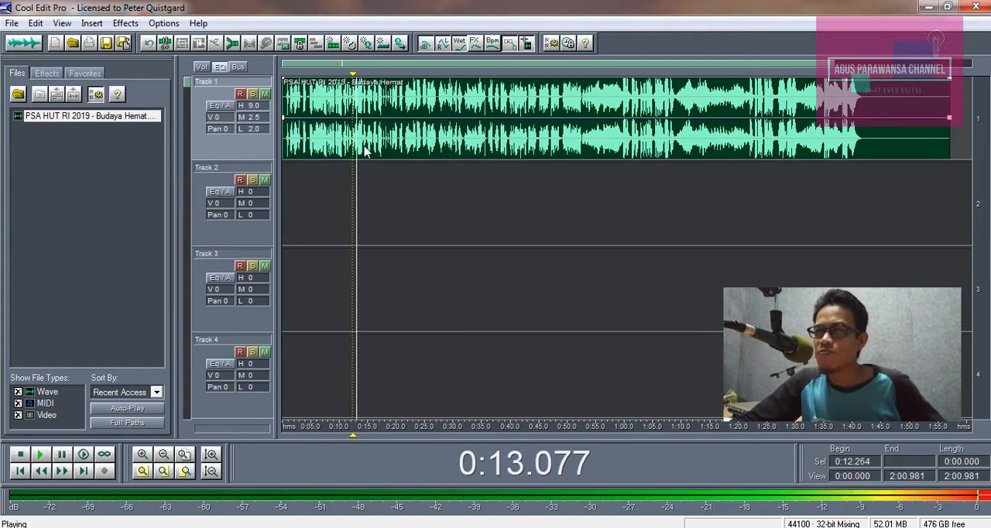
key("space")
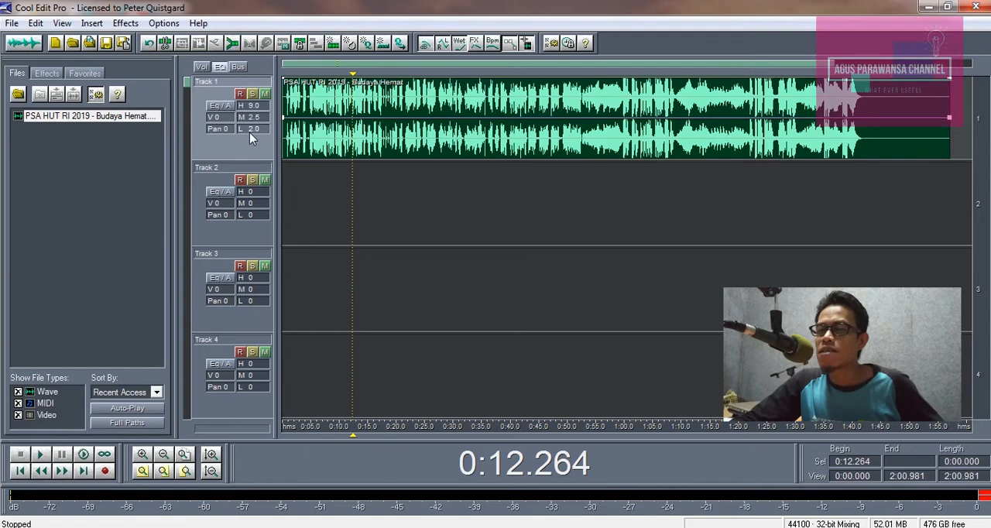
key("space")
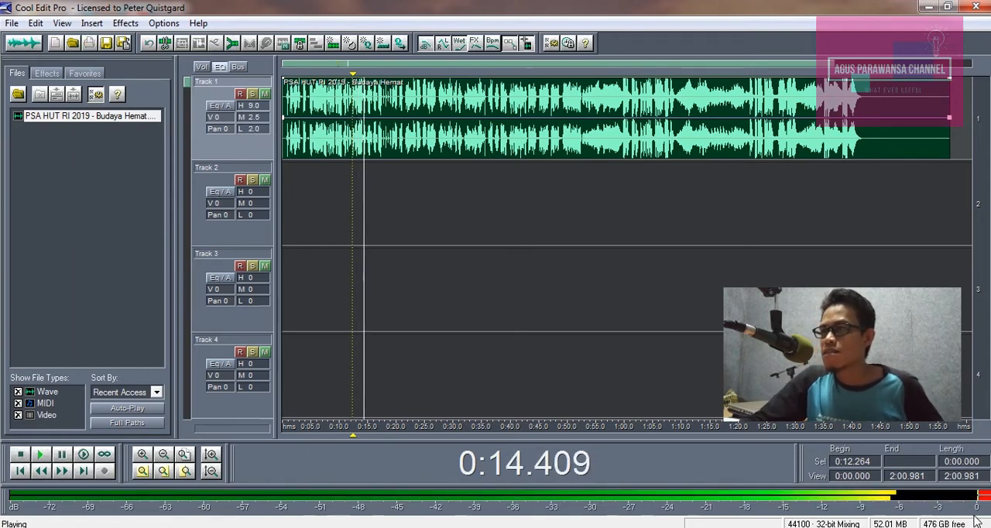
key("space")
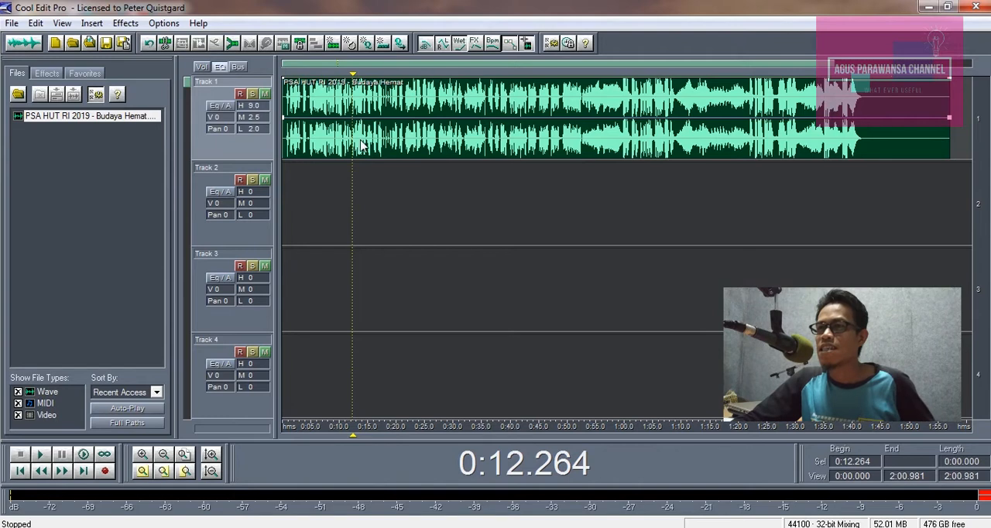
Step: Mix down the equalized multitrack session to a new file
left_click(377, 179)
left_click(350, 151)
left_click(335, 188)
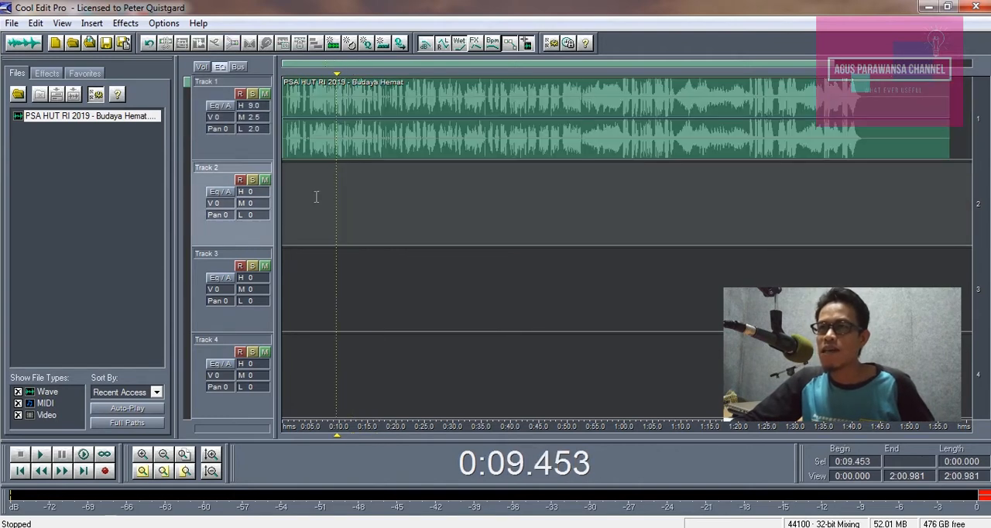
left_click(36, 23)
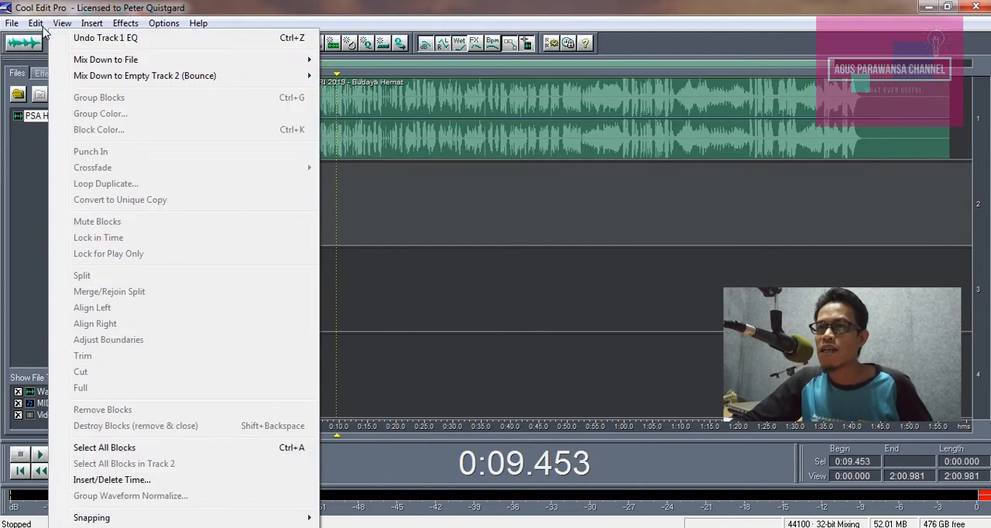
left_click(352, 62)
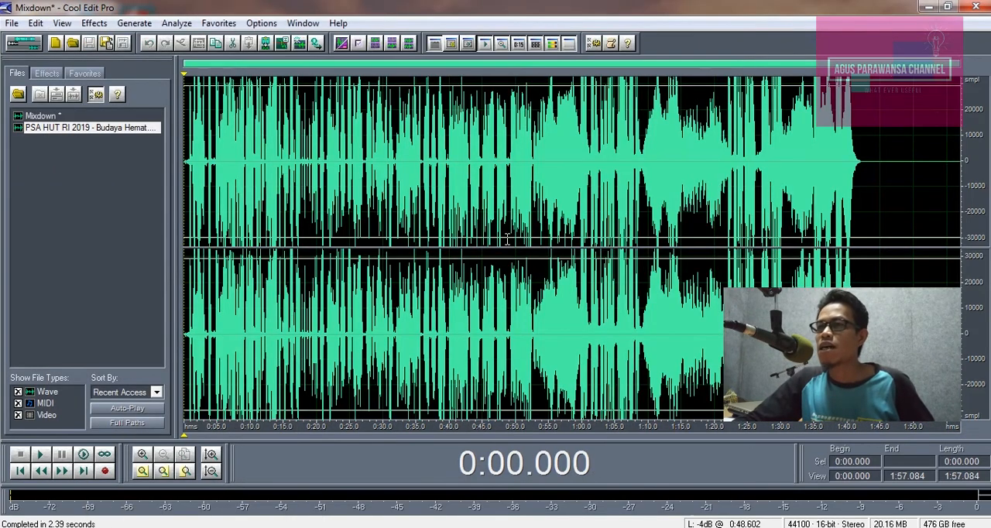
Step: Play the mixdown from about 0:08 and check its output level for clipping
left_click(252, 182)
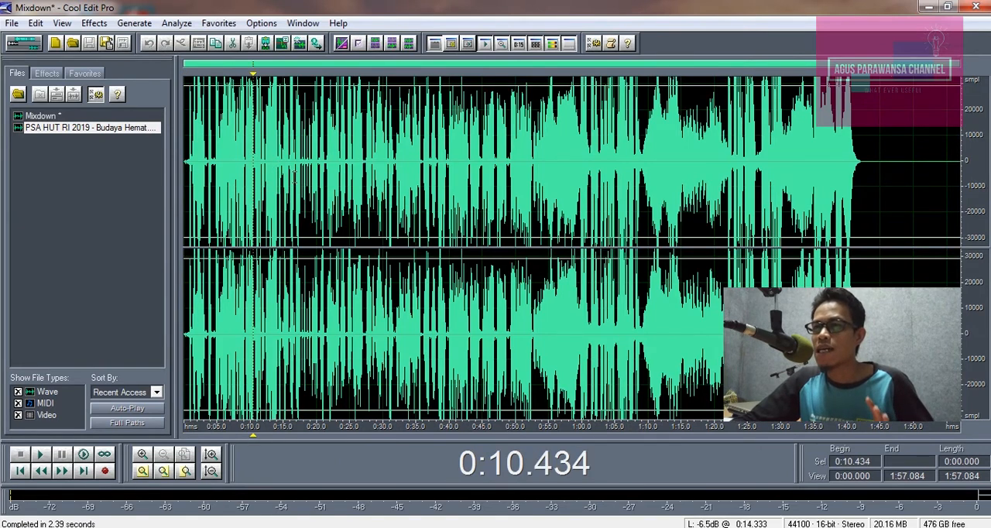
left_click(237, 156)
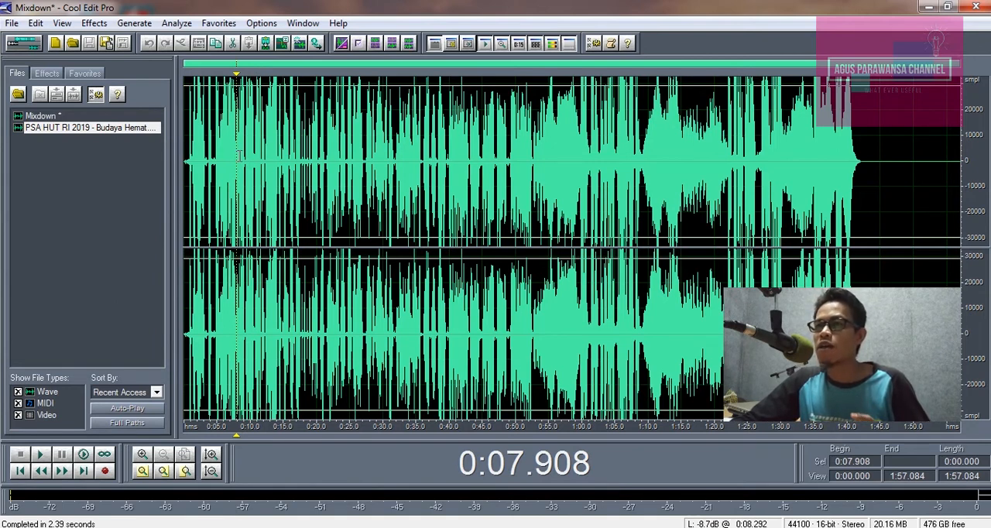
key("space")
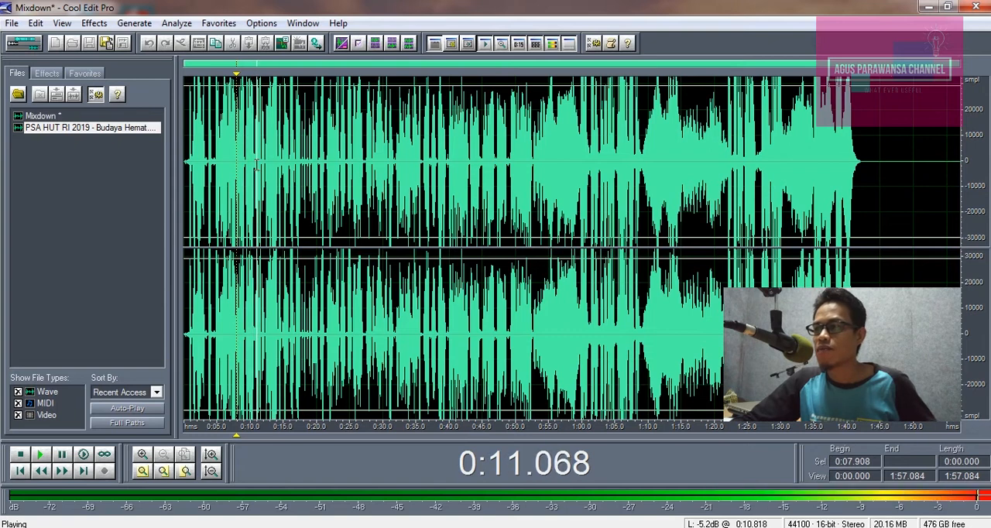
key("space")
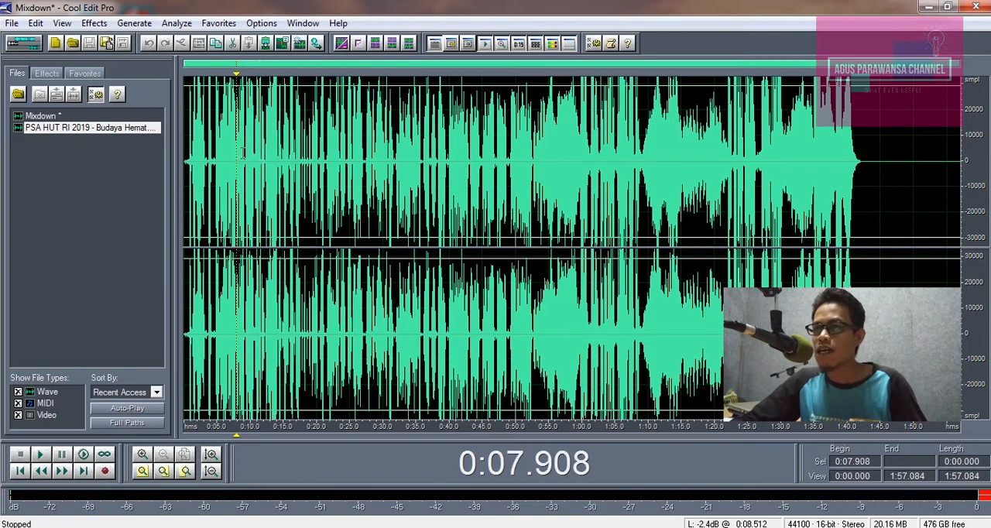
left_click(240, 153)
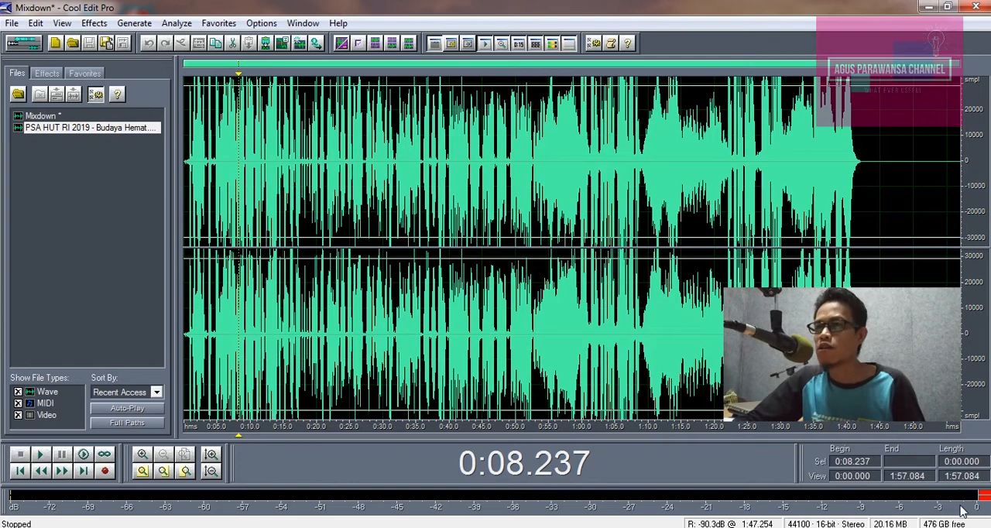
Step: Normalize the entire mixdown to 80% with both channels normalized equally, and place the playback cursor at about 0:13
left_click(103, 24)
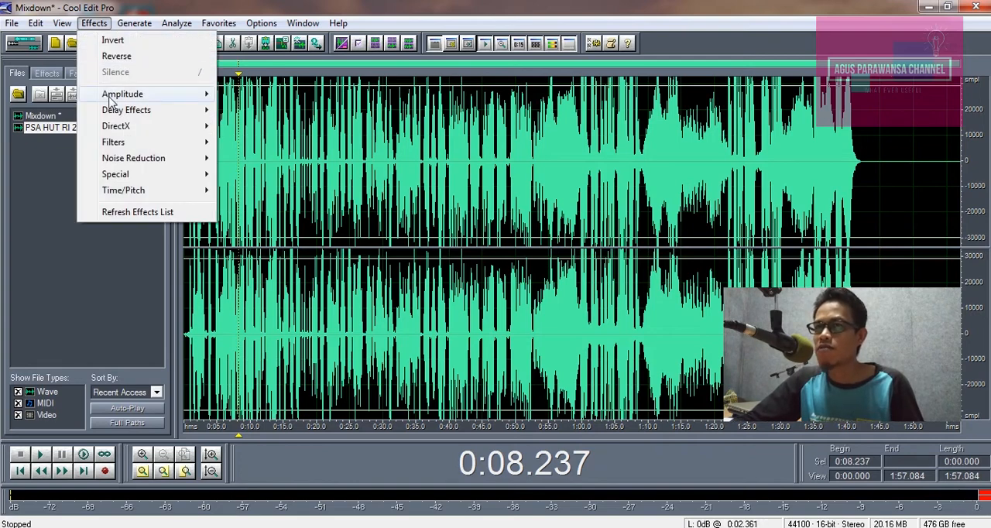
mouse_move(113, 99)
left_click(257, 176)
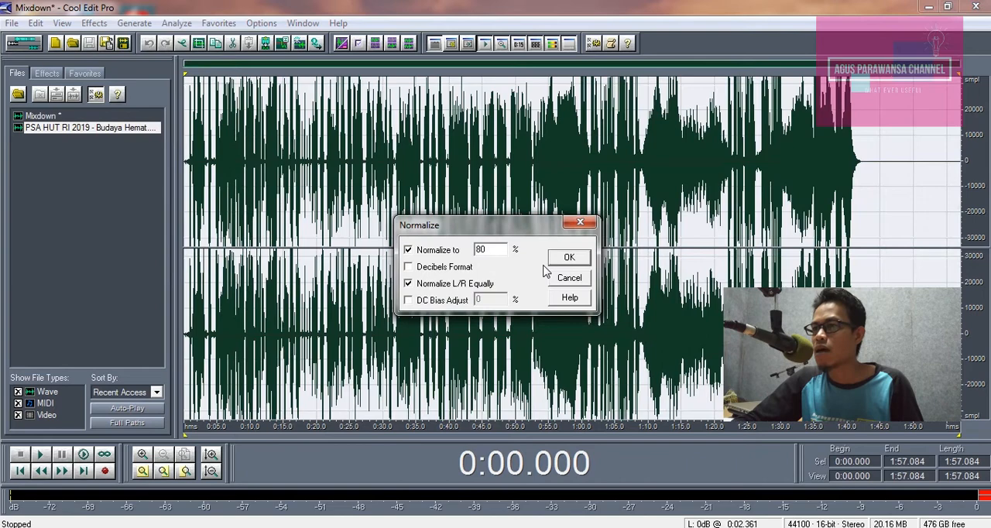
left_click(568, 259)
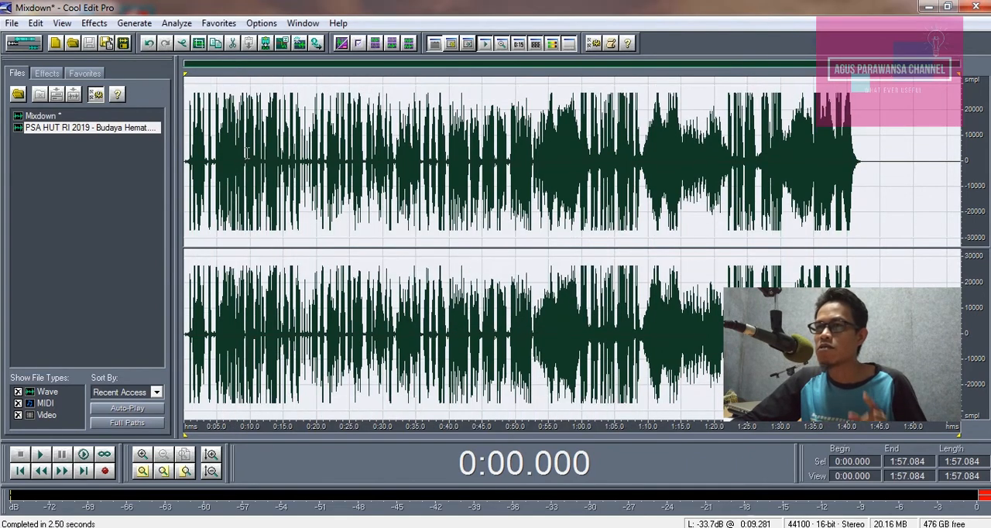
left_click(271, 131)
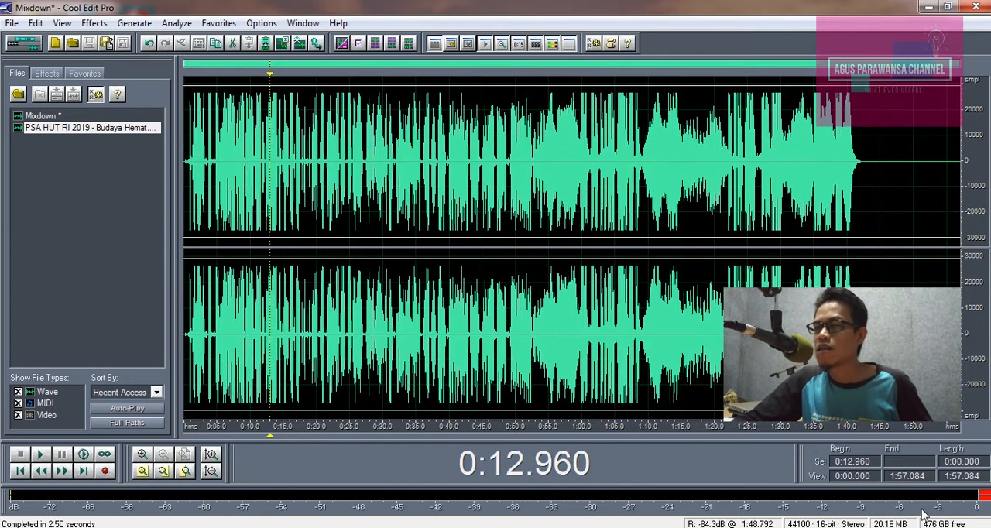
left_click(99, 28)
mouse_move(135, 94)
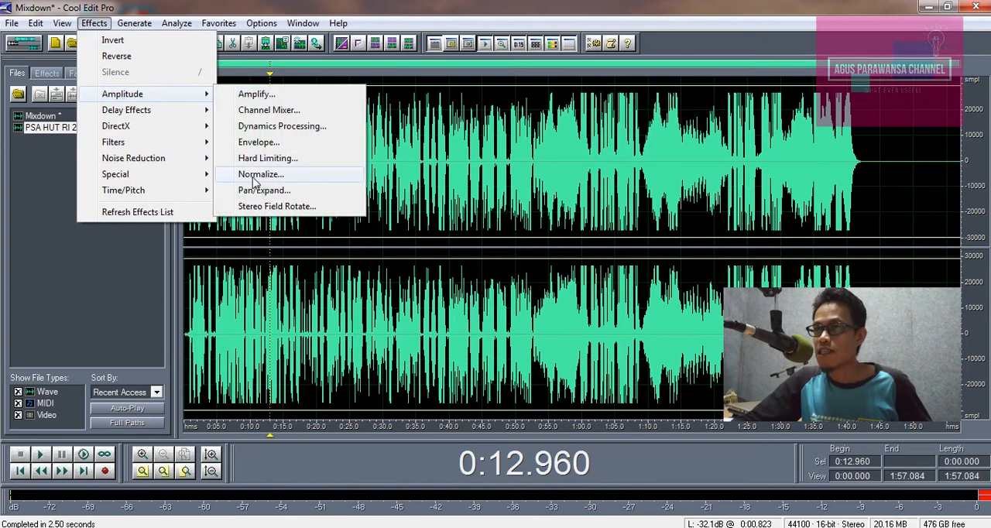
key("Escape")
key("Escape")
Step: Play the normalized mixdown from about 0:13 and again from about 0:08, checking its peaks on the level meter
key("space")
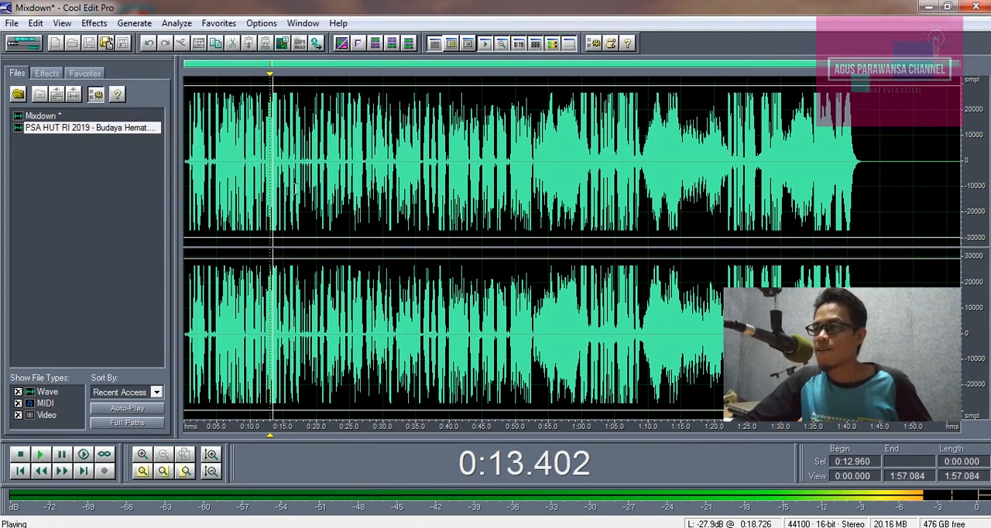
key("space")
left_click(238, 167)
key("space")
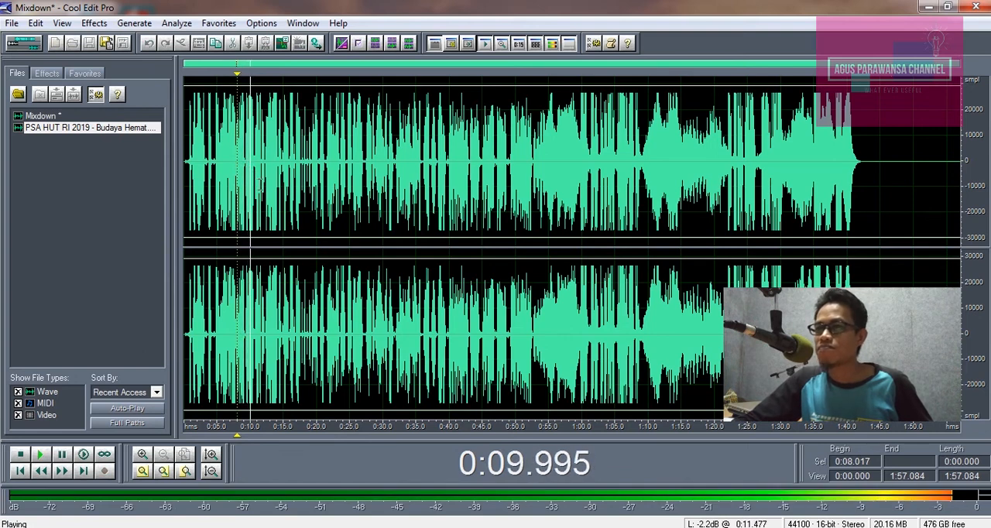
key("space")
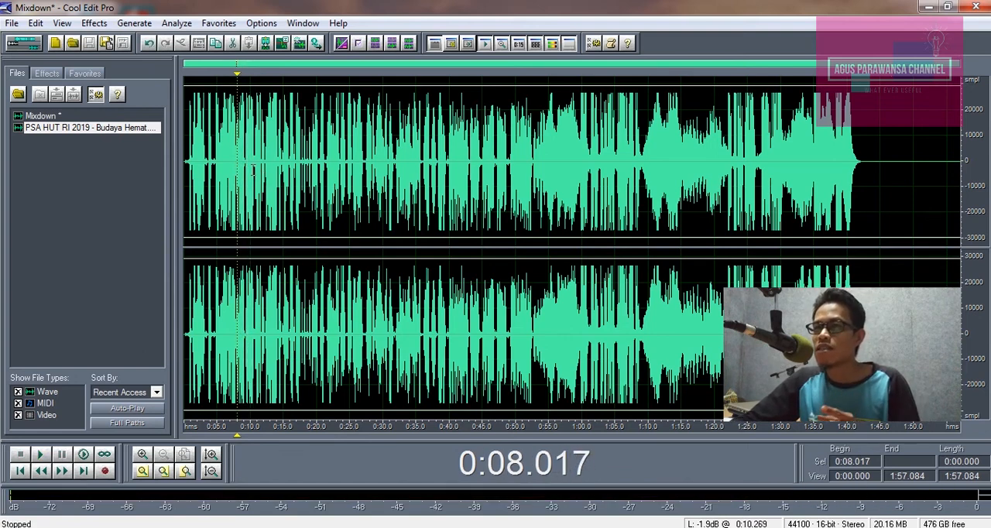